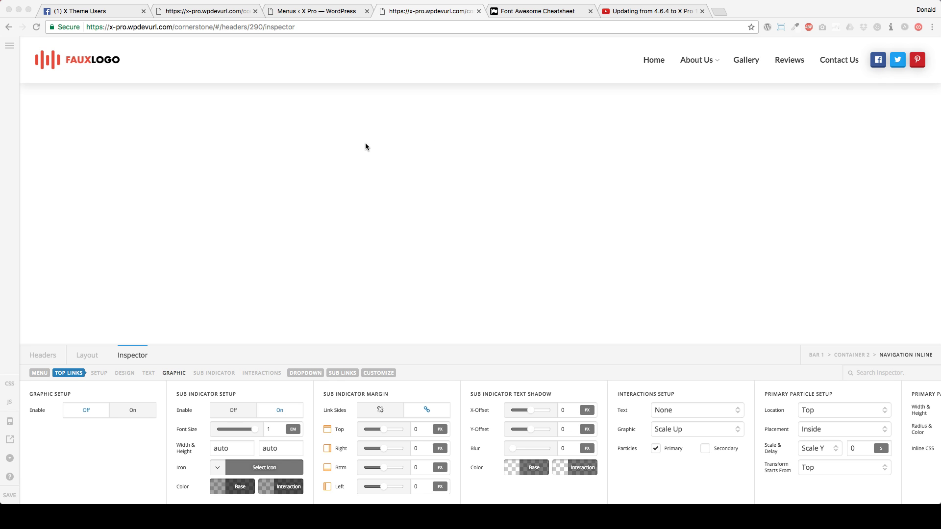
Open the Menu Icons header from the saved Headers list and select its Container 2.
left_click(548, 139)
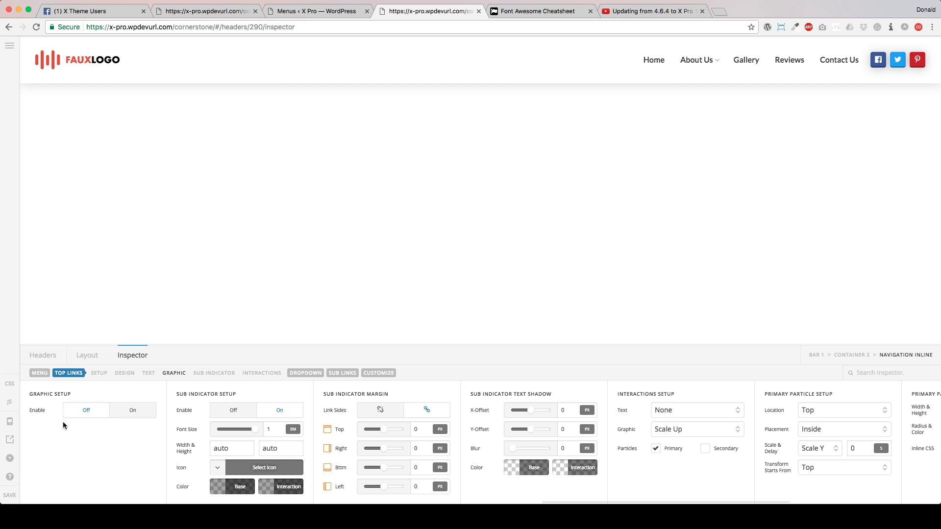
left_click(42, 354)
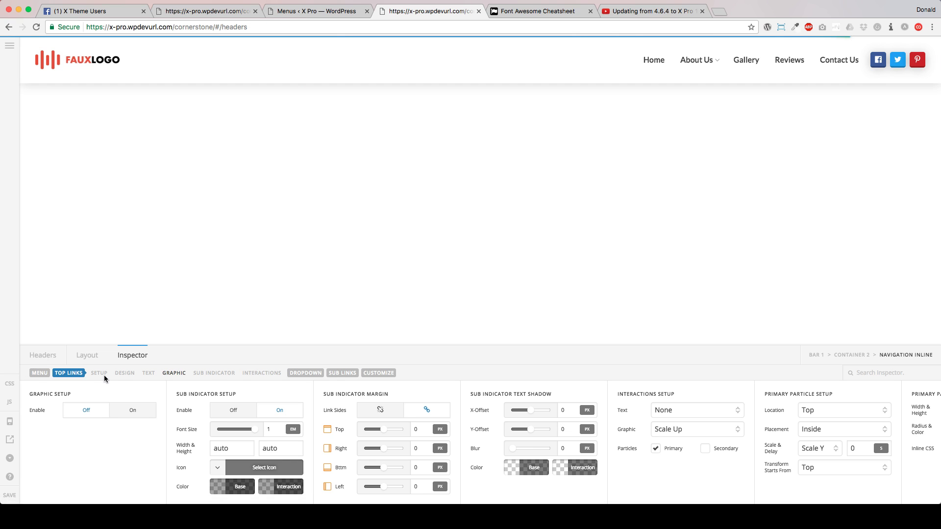
left_click(93, 408)
left_click(179, 409)
scroll(280, 459, "down", 15)
scroll(282, 460, "up", 3)
scroll(283, 459, "down", 1)
left_click(741, 427)
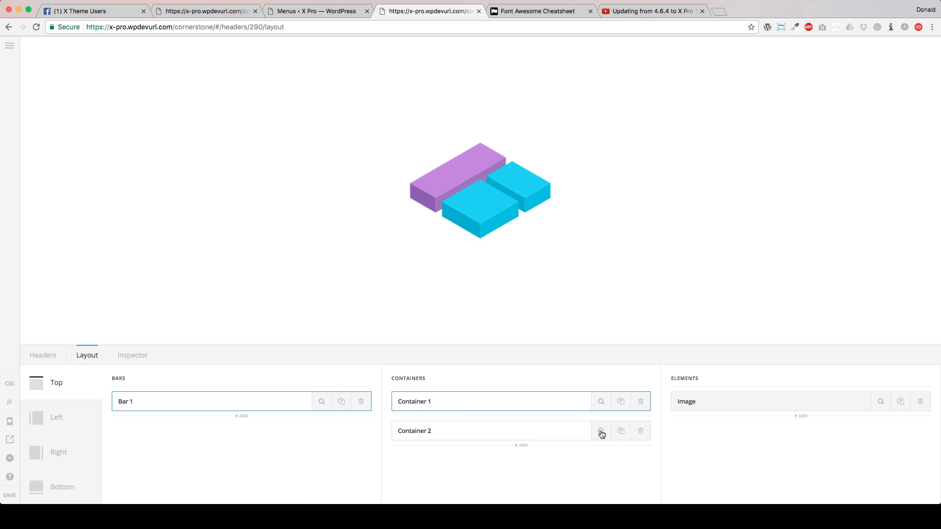
left_click(579, 434)
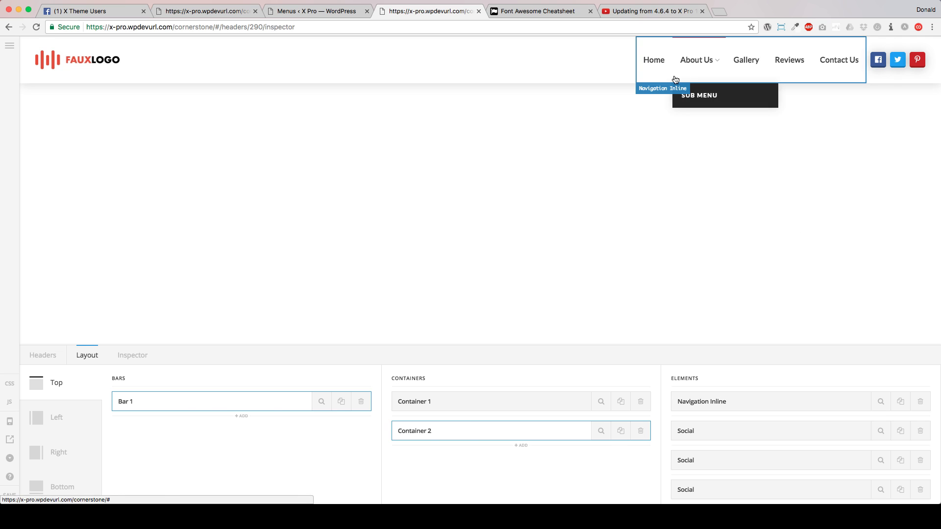
Turn Graphic Setup on for the Navigation Inline top links, showing menu icons at 1.25em.
left_click(638, 79)
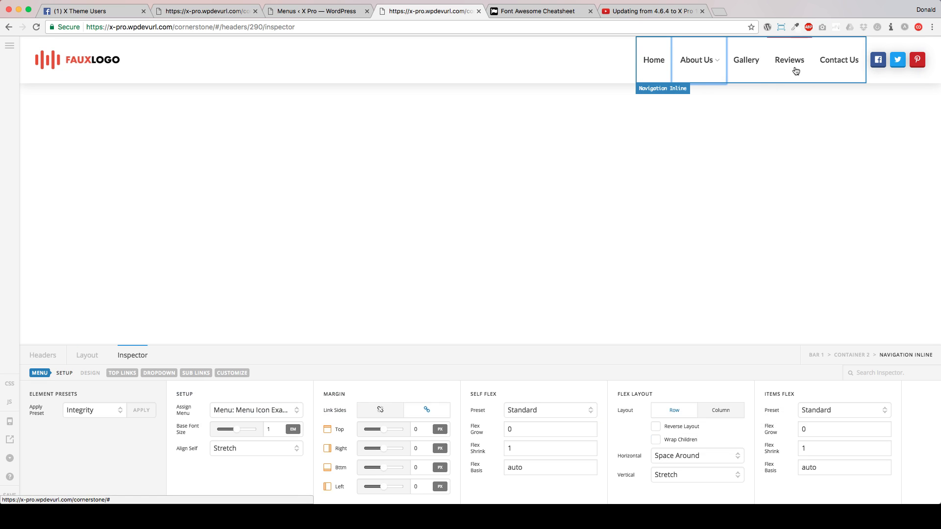
left_click(121, 373)
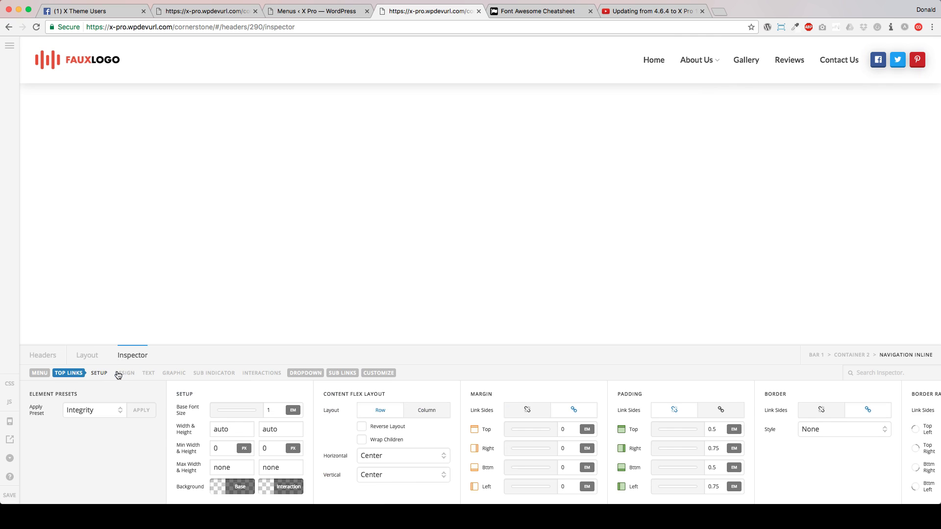
left_click(172, 375)
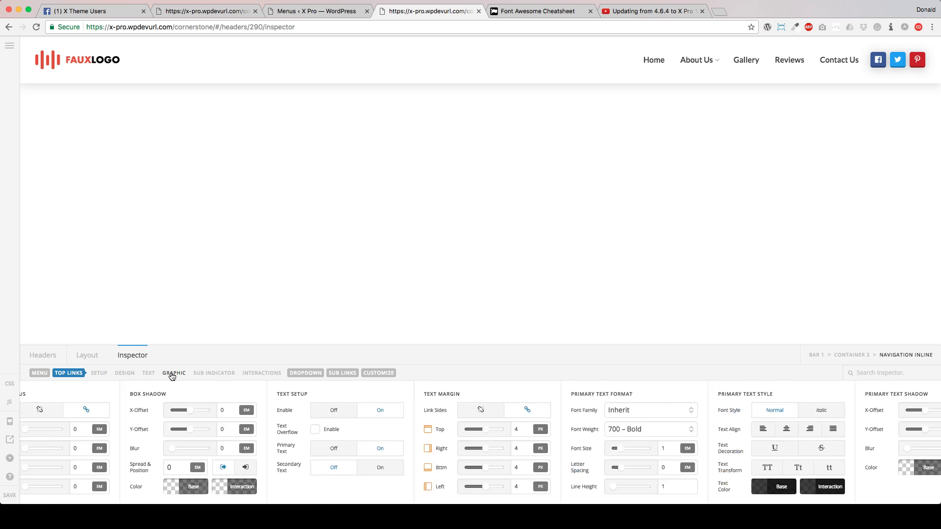
left_click(132, 411)
mouse_move(80, 395)
left_mouse_down()
mouse_move(33, 395)
mouse_move(87, 398)
left_mouse_up()
left_click(90, 397)
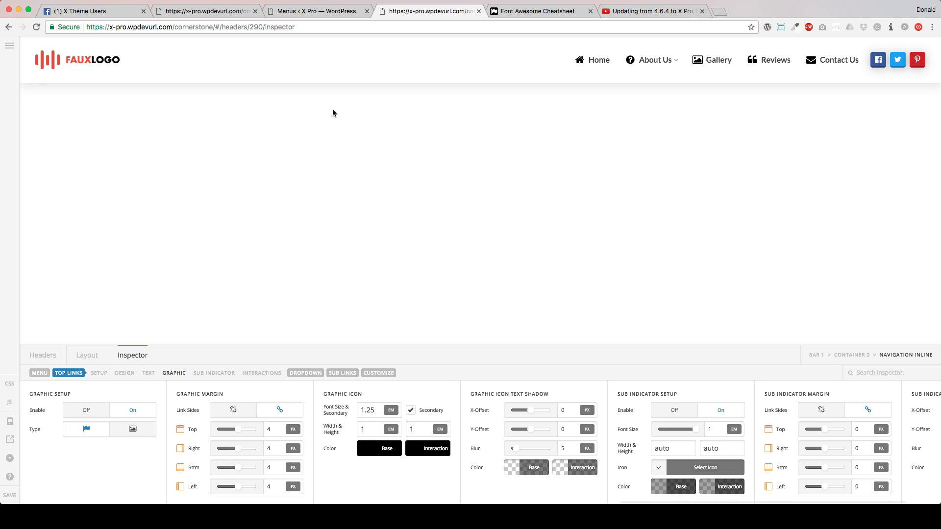
right_click(580, 61)
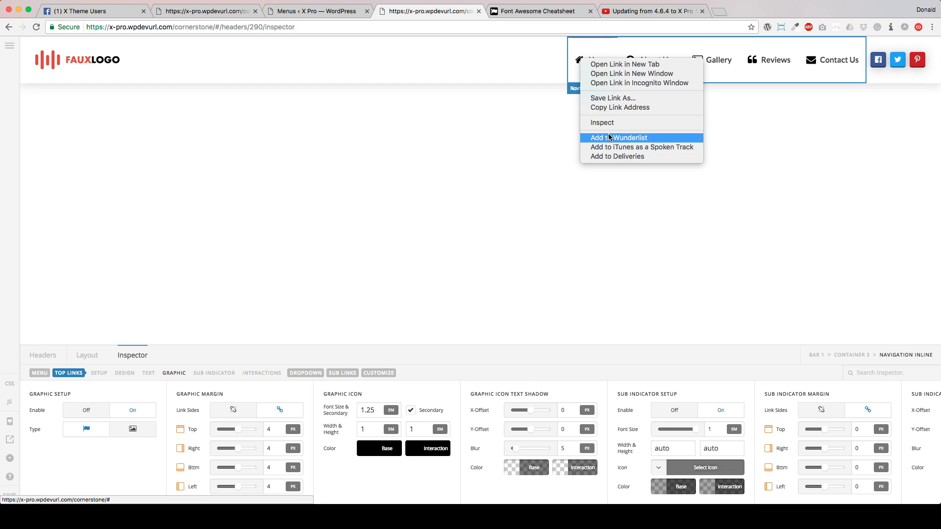
Inspect the Home link's x-anchor-graphic icon element and its 1.25em font-size, then close DevTools.
left_click(602, 123)
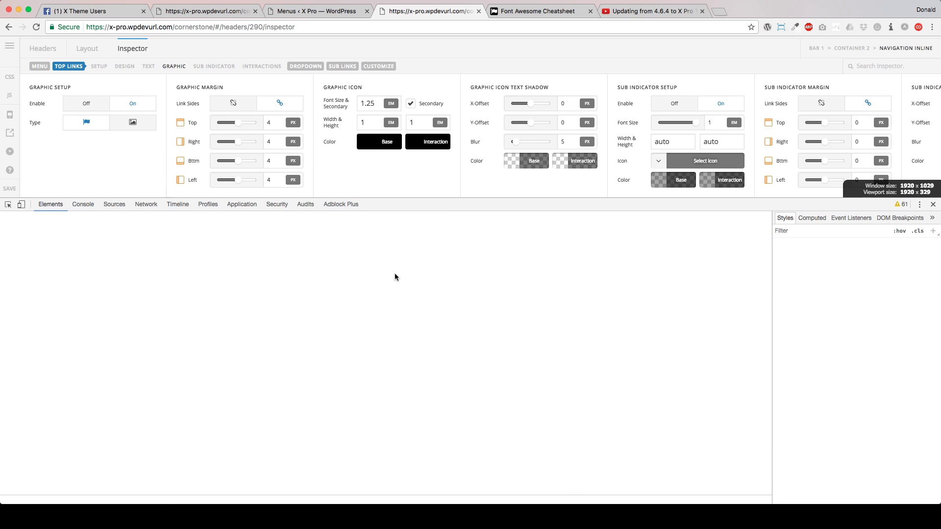
left_click_drag(350, 198, 350, 320)
left_click(9, 275)
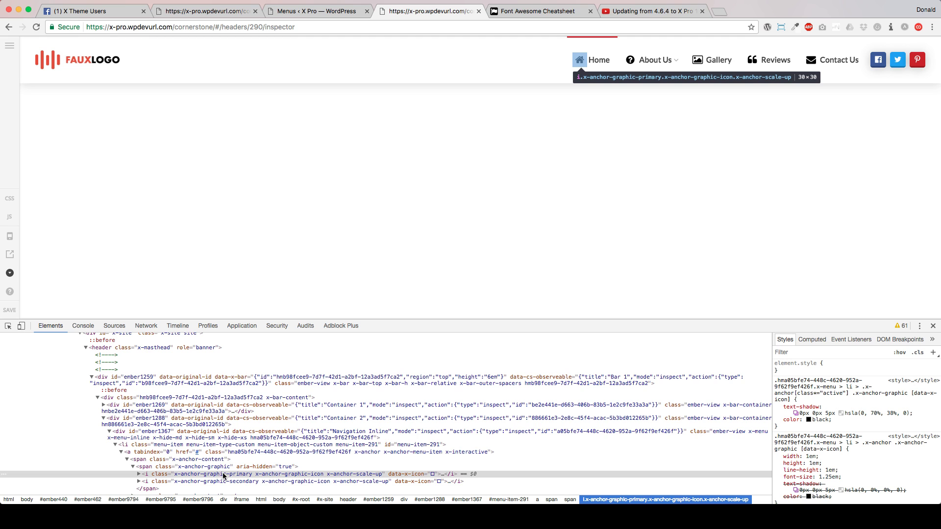
left_click(140, 476)
scroll(162, 446, "down", 2)
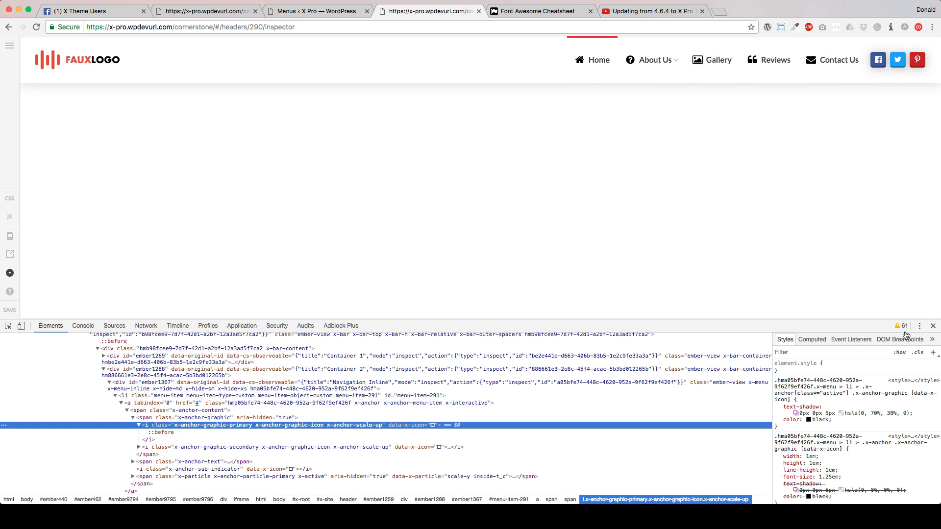
left_click(932, 327)
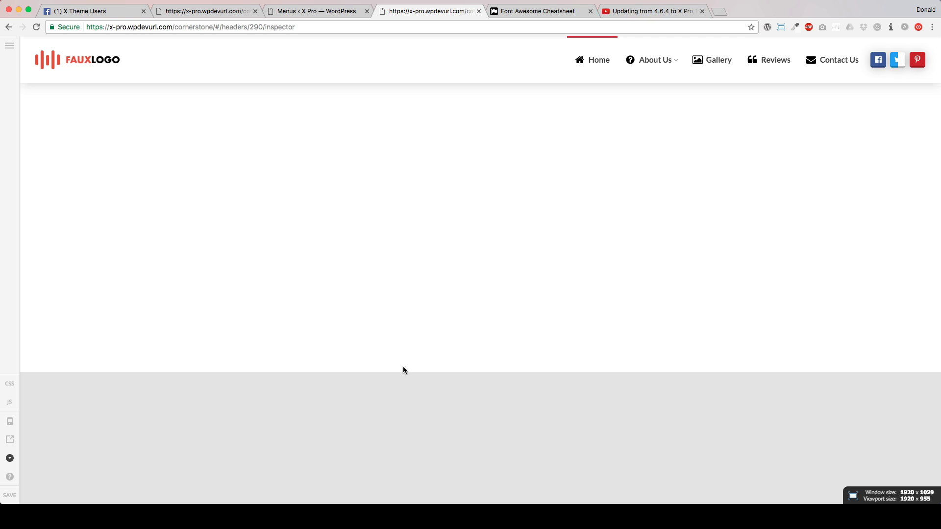
Restore the builder settings and review the Graphic Margin, Graphic Icon and icon text shadow sections.
left_click(10, 458)
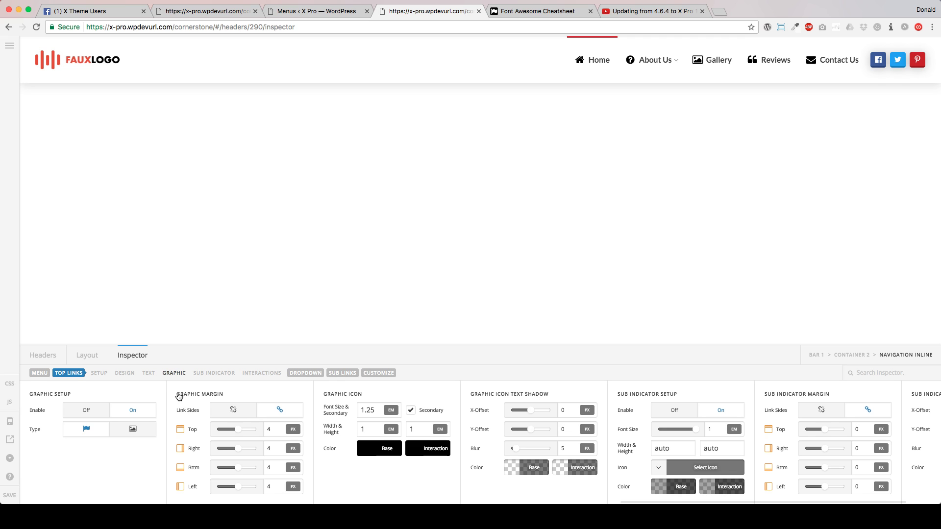
left_click_drag(178, 397, 229, 397)
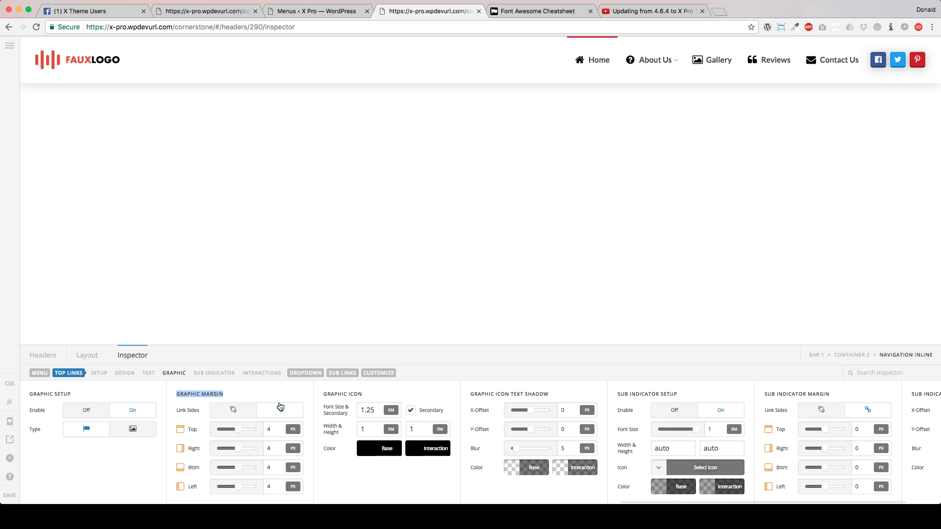
left_click_drag(322, 395, 365, 395)
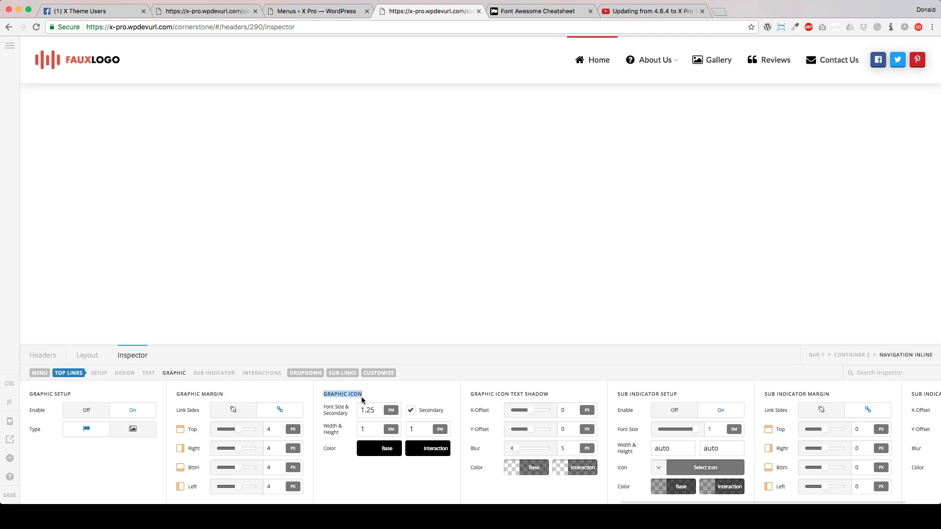
left_click_drag(474, 395, 549, 395)
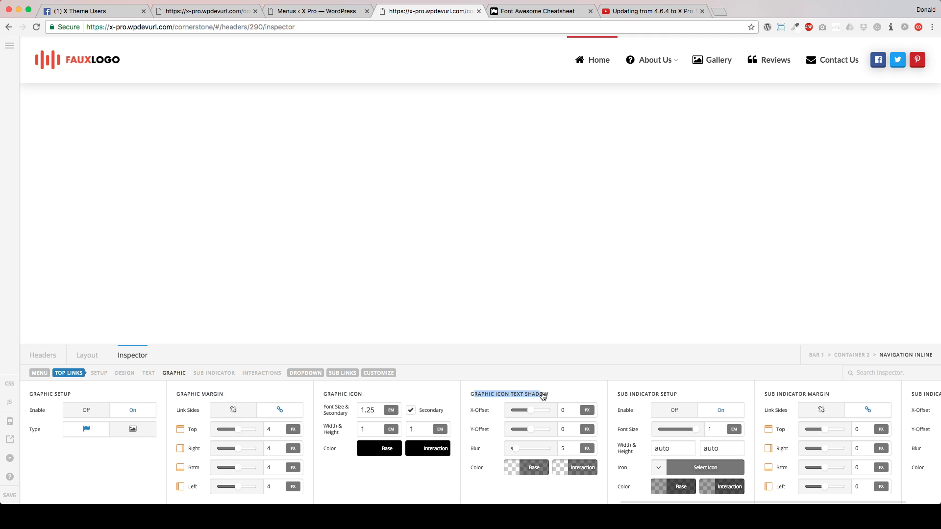
Show the top links' Interactions setup and open the Graphic interaction choices, currently Scale Up.
left_click(254, 374)
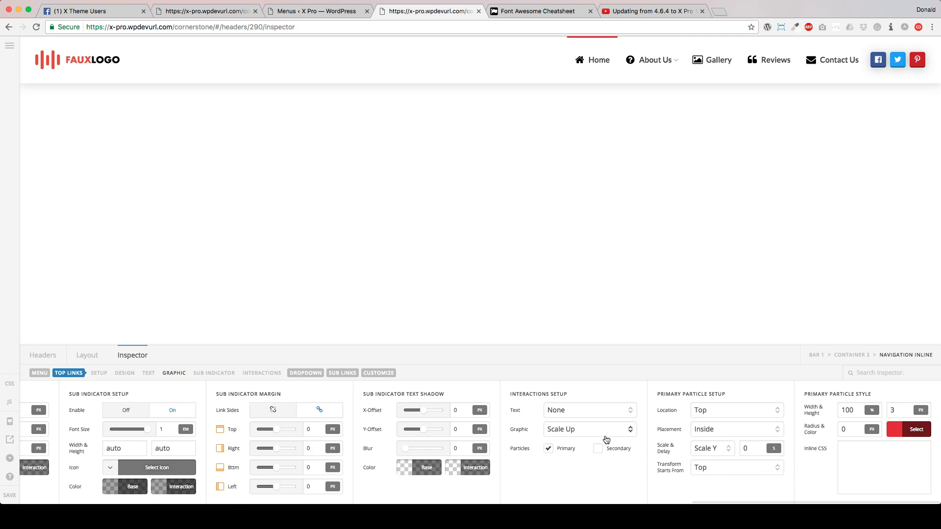
left_click_drag(513, 431, 531, 430)
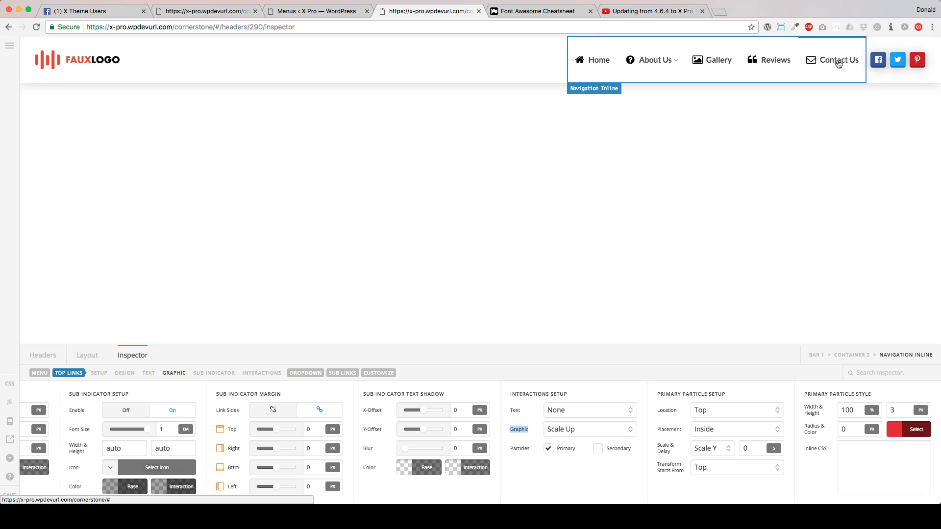
mouse_move(644, 60)
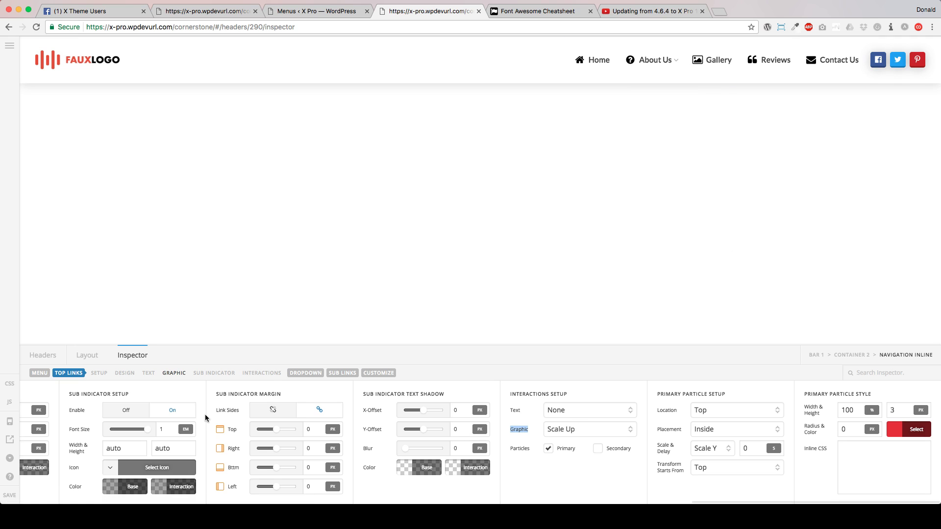
left_click(564, 430)
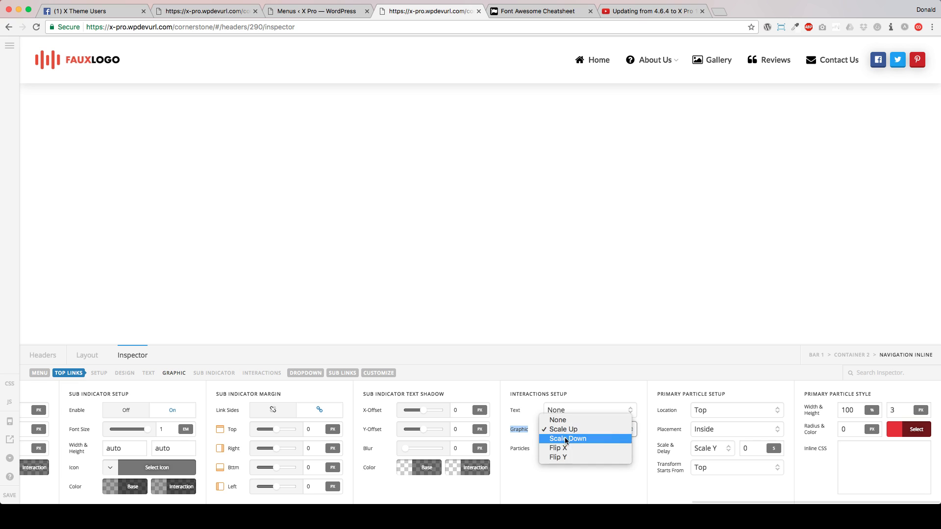
Preview Scale Down, Flip Y and Flip X for the top-link graphic interaction, then set it to None.
left_click(567, 438)
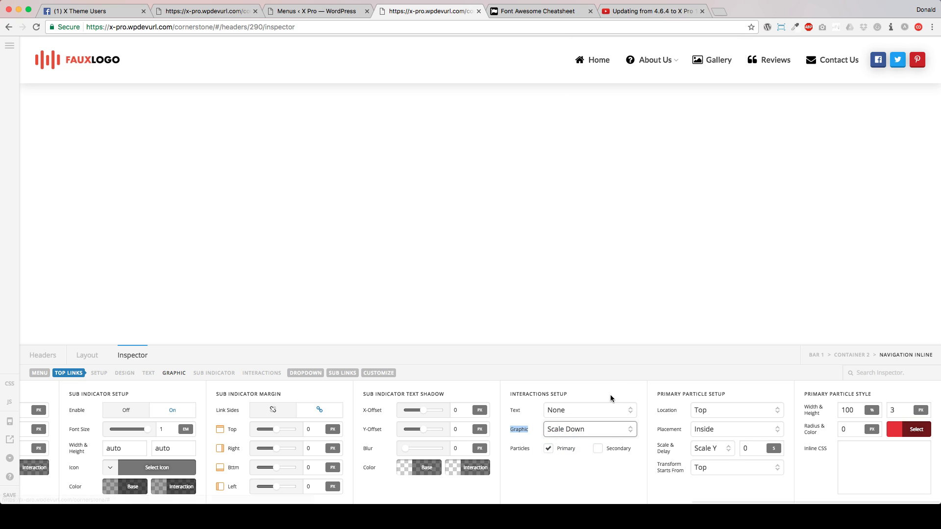
left_click(588, 430)
left_click(586, 448)
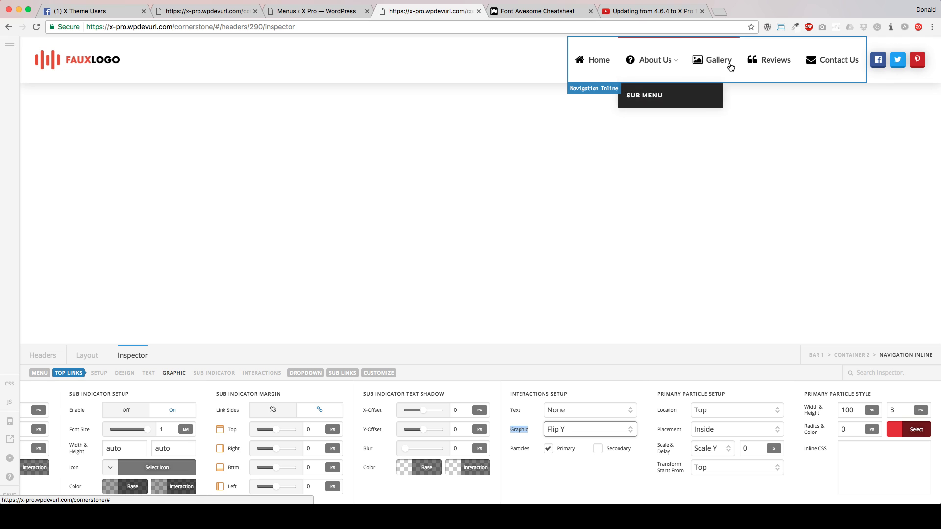
left_click(603, 430)
left_click(588, 419)
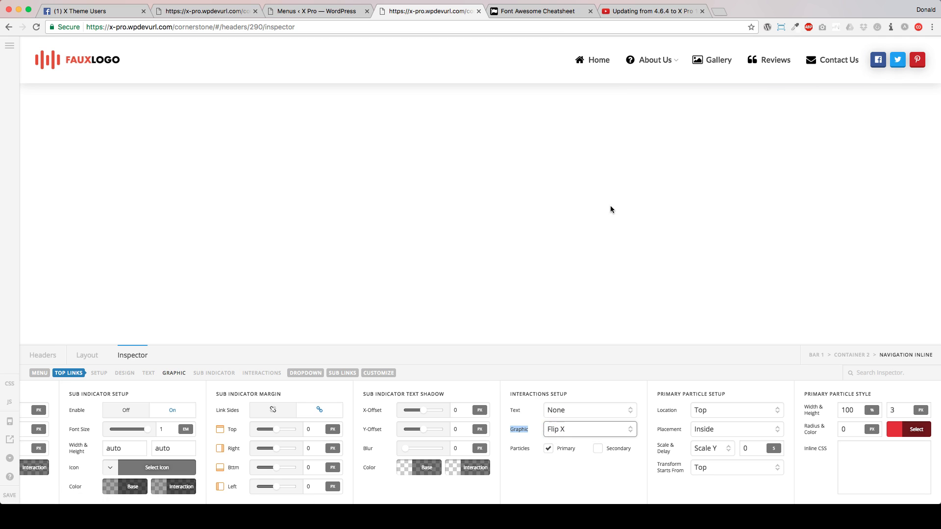
left_click(543, 429)
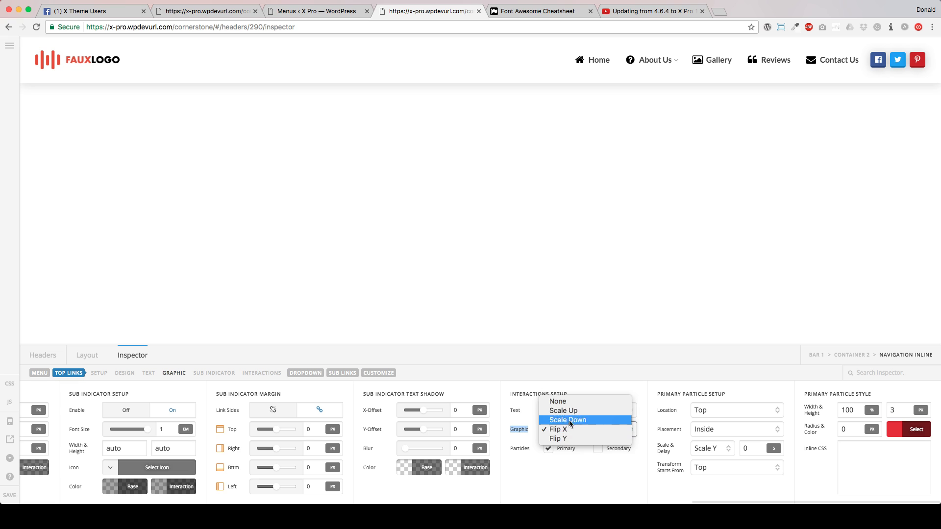
left_click(556, 400)
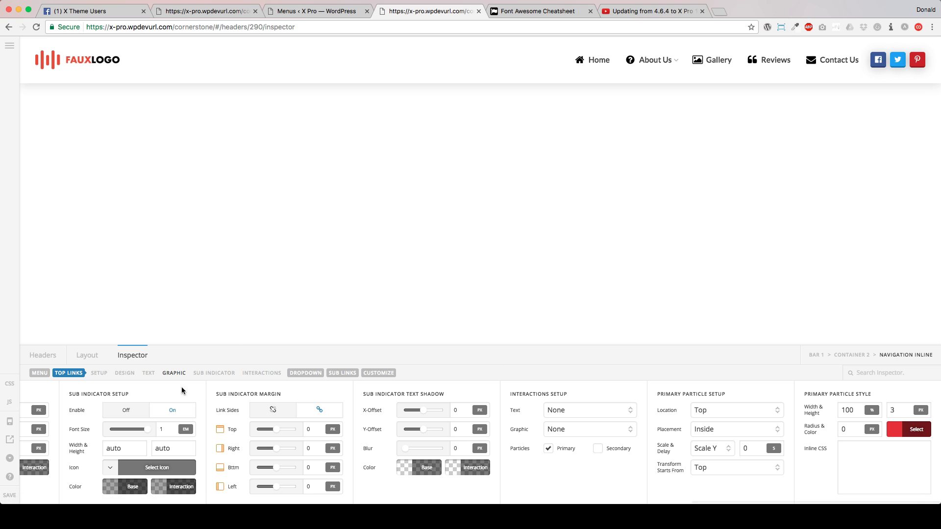
Save the Menu Icons header and exit the builder to the WordPress Dashboard.
left_click(174, 373)
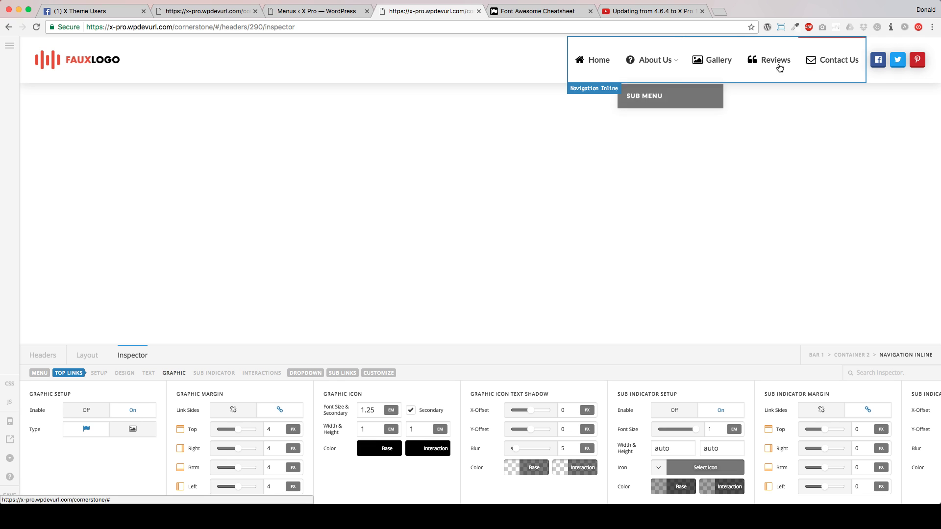
left_click(9, 495)
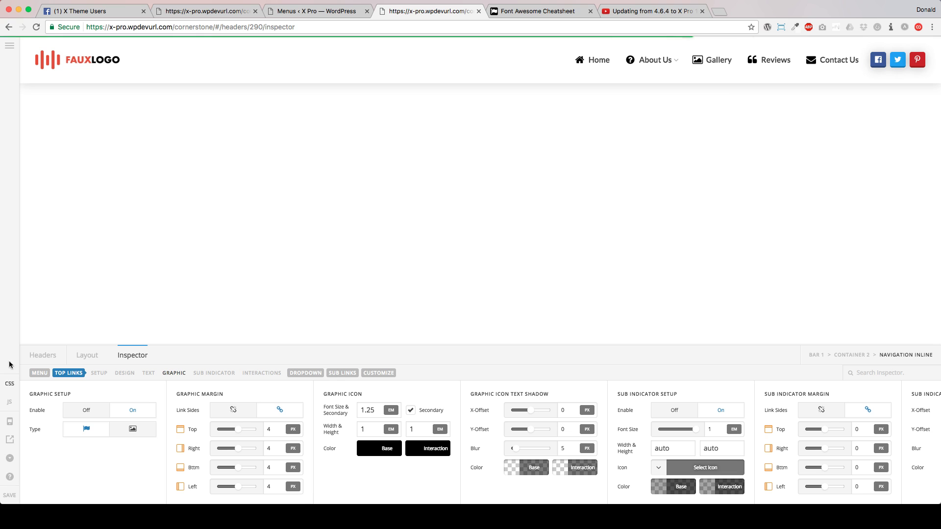
left_click(9, 45)
left_click(59, 176)
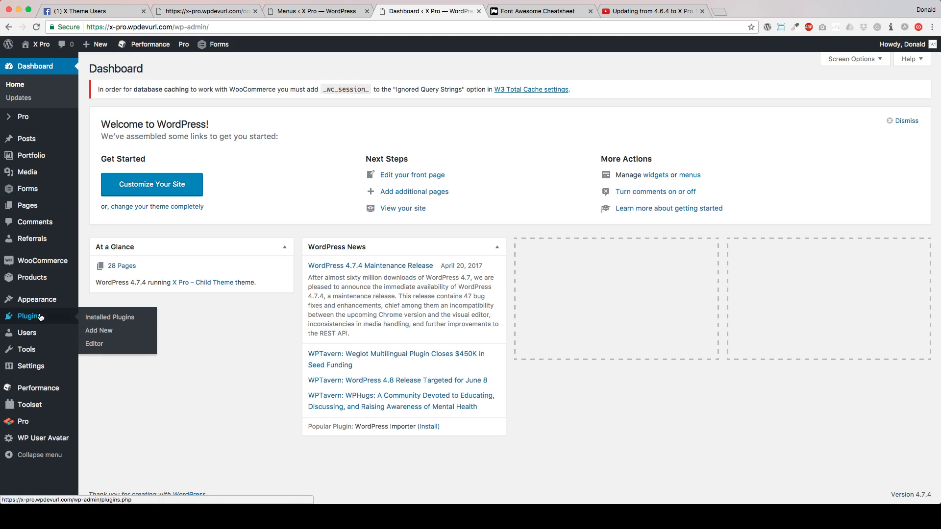
Open the WordPress Menus editor and expand the Home menu item's settings.
mouse_move(58, 300)
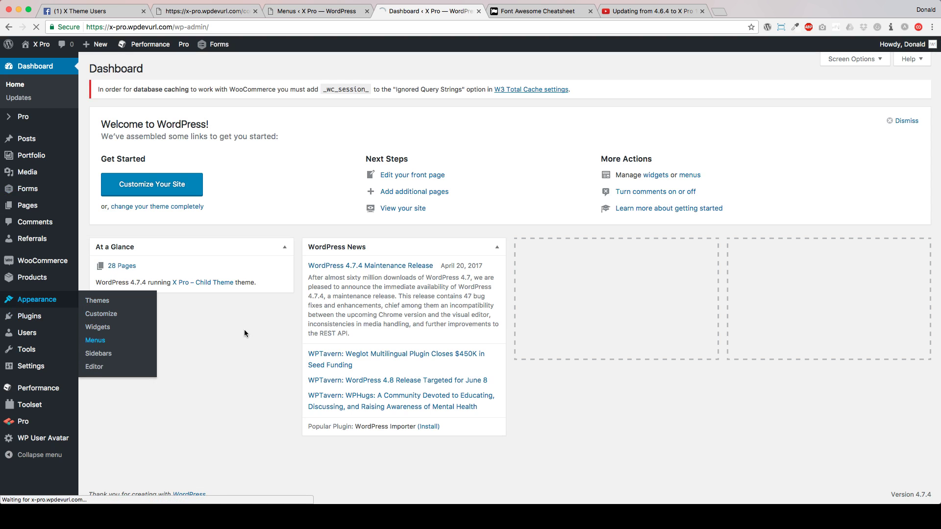
left_click(95, 340)
scroll(392, 270, "down", 1)
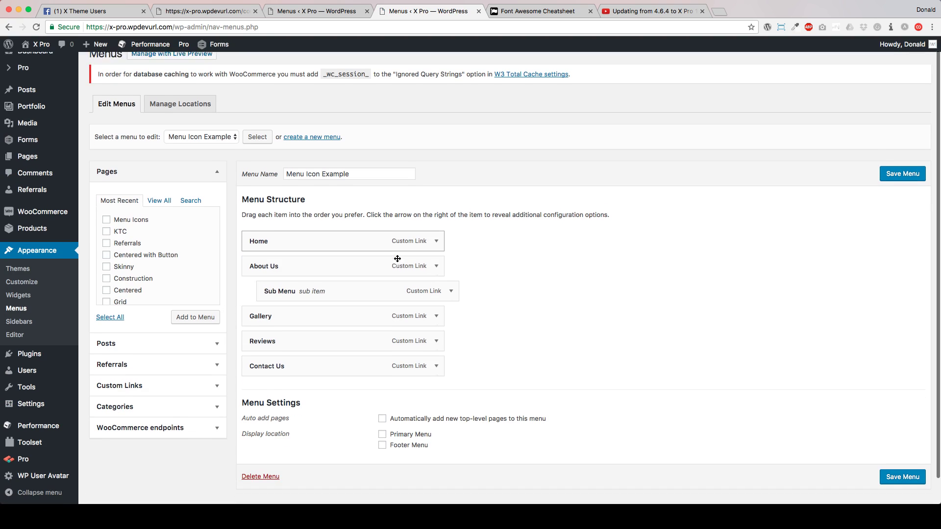
left_click_drag(351, 168, 275, 170)
left_click(460, 167)
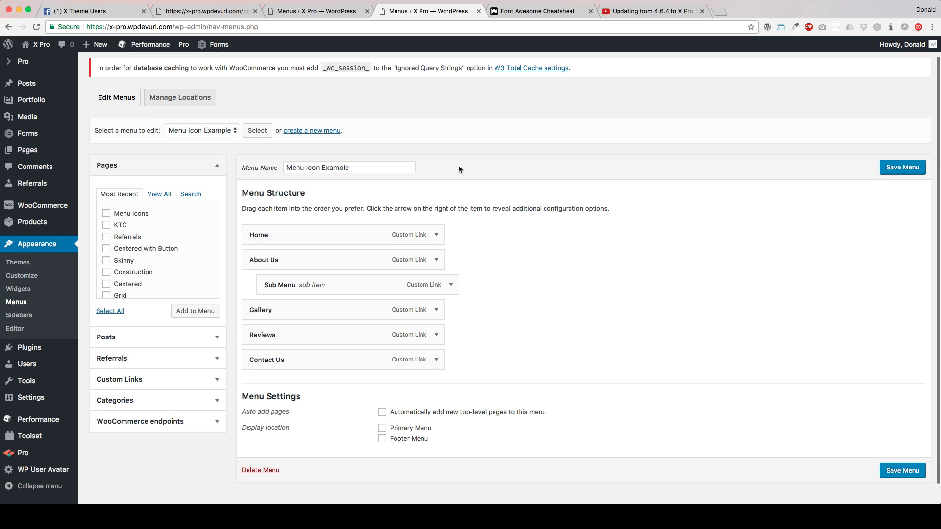
scroll(346, 198, "down", 1)
left_click(274, 160)
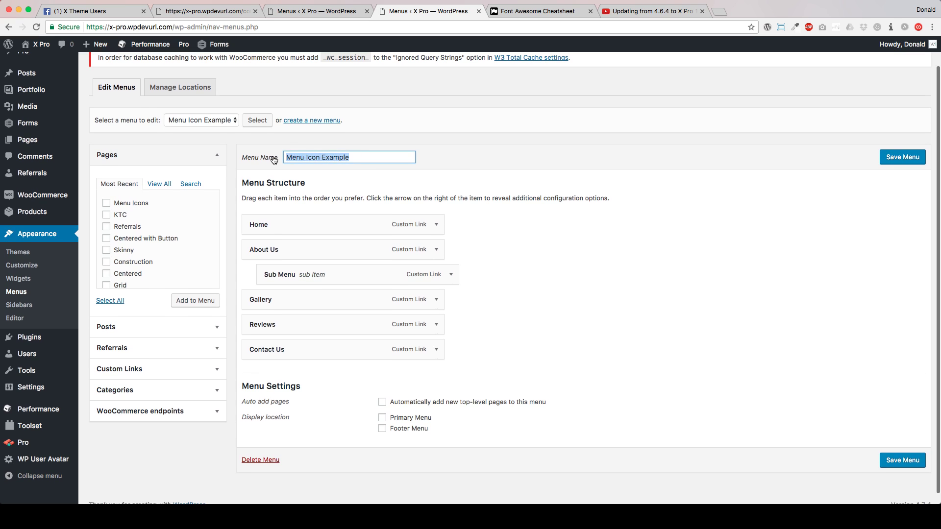
left_click(437, 225)
scroll(343, 240, "down", 5)
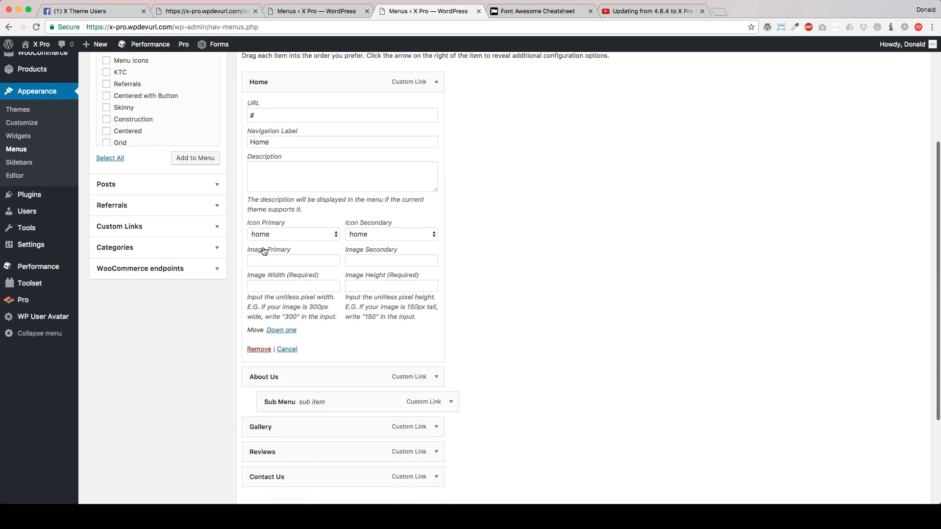
Review the Home item's Icon Primary/Secondary, Image Primary/Secondary and Image Width/Height fields.
left_click_drag(243, 224, 283, 225)
left_click_drag(344, 225, 393, 224)
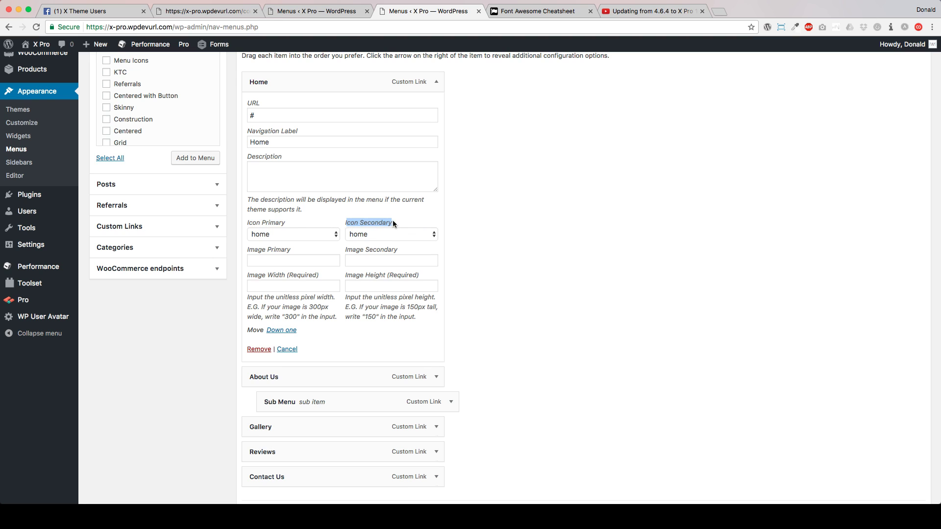
left_click(265, 262)
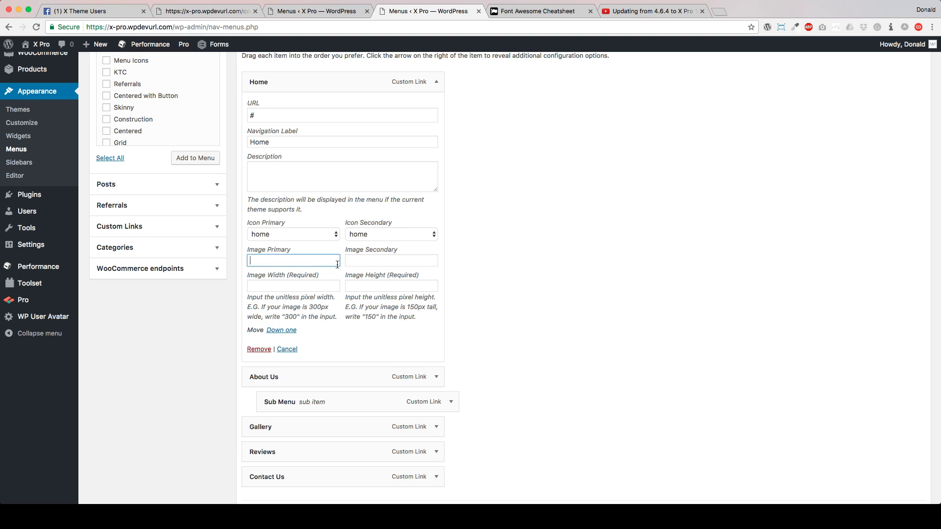
left_click(380, 260)
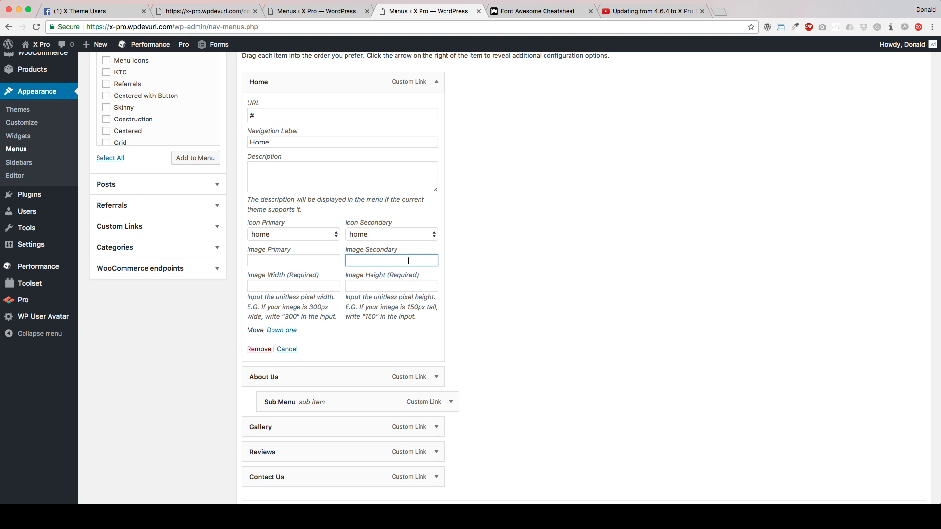
left_click(253, 260)
left_click(366, 261)
left_click(252, 260)
double_click(256, 250)
left_click(242, 279)
left_click(253, 286)
left_click(373, 288)
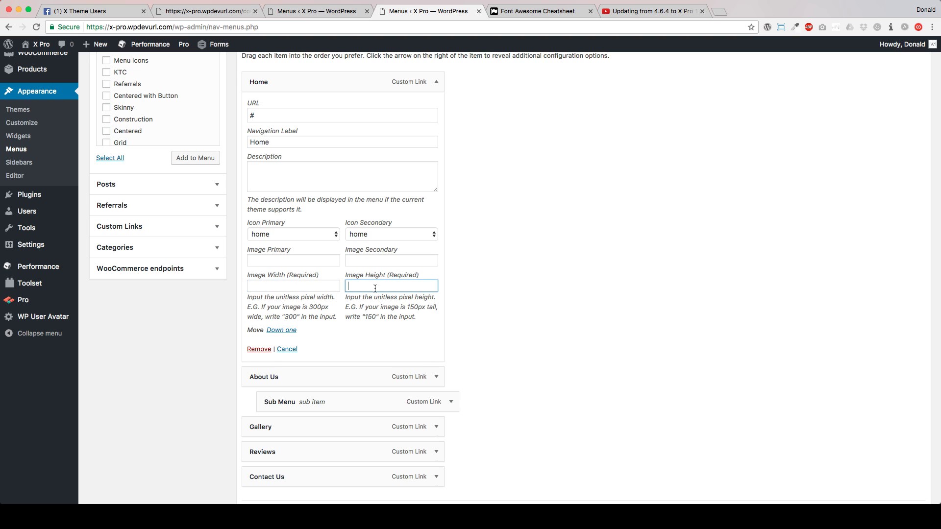
left_click(270, 287)
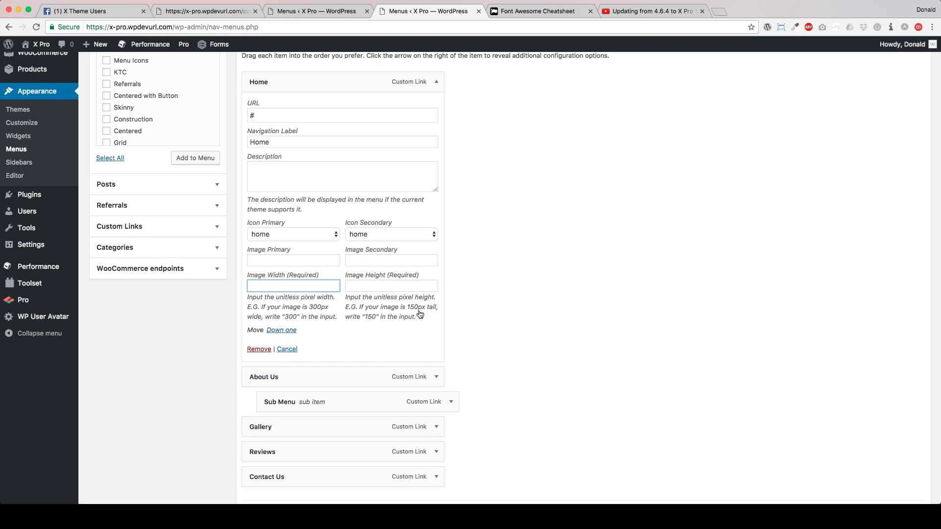
left_click_drag(390, 308, 429, 309)
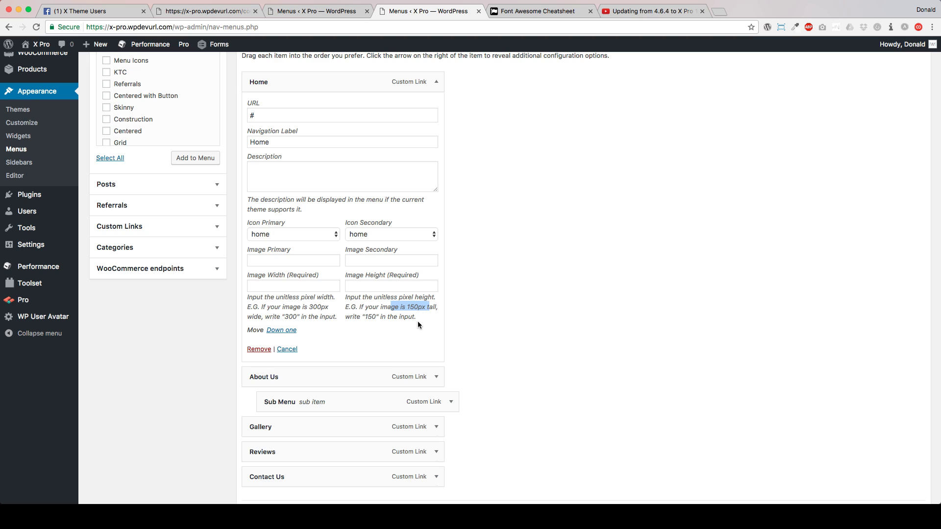
left_click(378, 310)
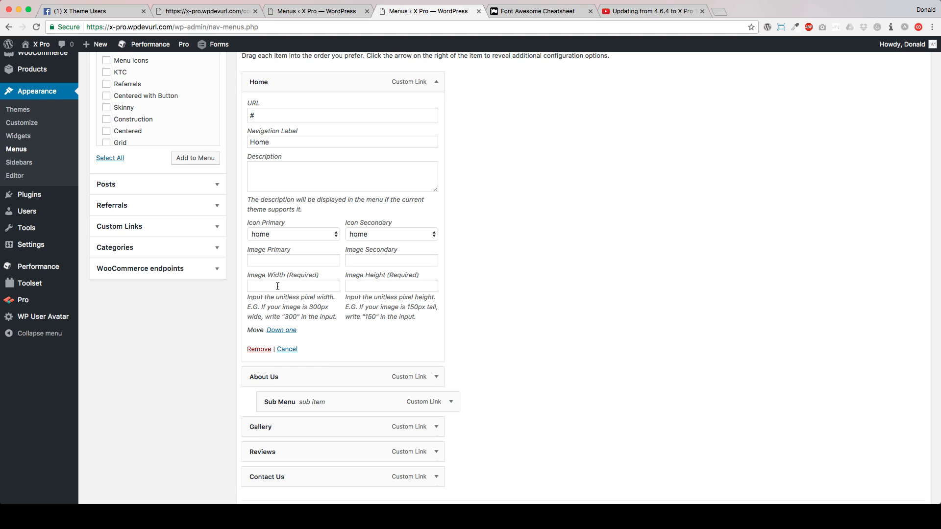
Enter 25 as the image width and height, then empty both fields again.
left_click(258, 285)
type("25")
key("Tab")
type("25")
key("Tab")
left_click(509, 308)
double_click(314, 288)
key("BackSpace")
double_click(372, 288)
key("BackSpace")
left_click(498, 282)
Keep home as the Home item's icon and switch to the Font Awesome Cheatsheet.
left_click(284, 235)
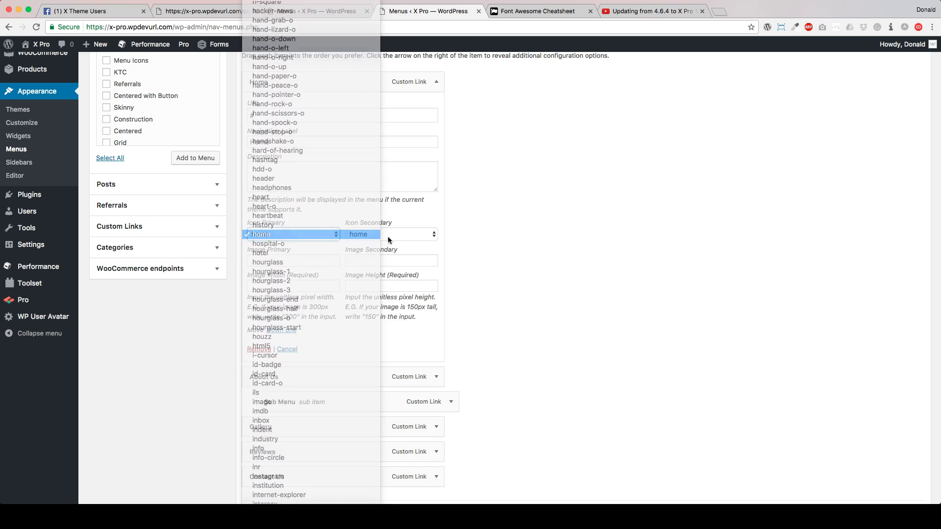
left_click(396, 234)
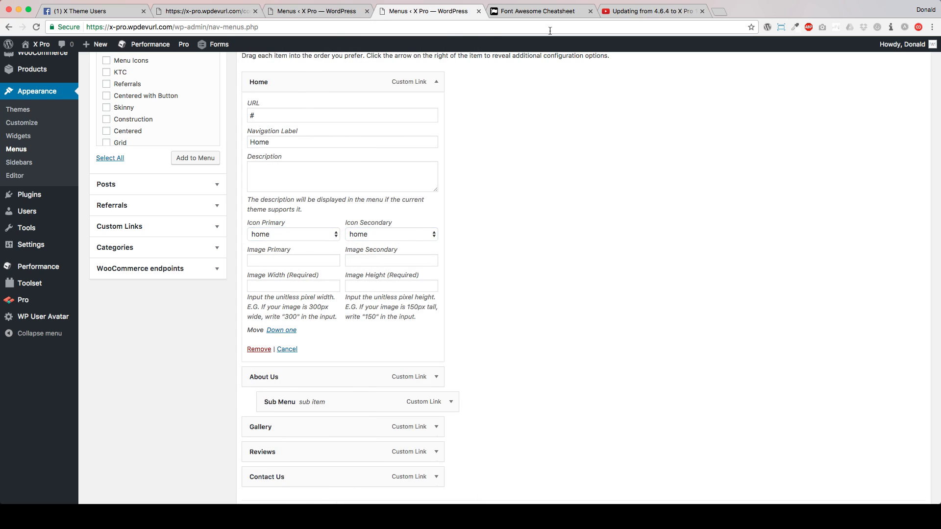
left_click(535, 11)
left_click(175, 26)
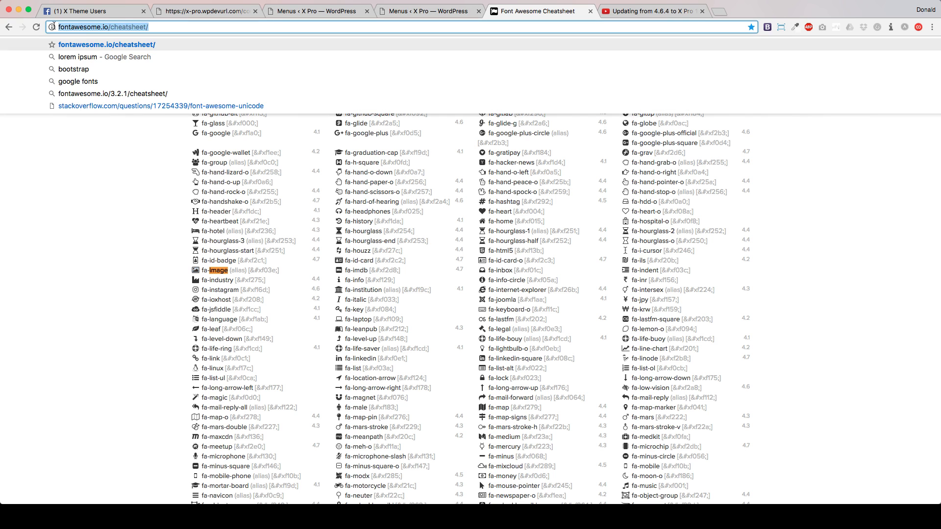
Search the cheatsheet for 'home' and locate the fa-home icon entry.
left_click(91, 218)
scroll(661, 208, "up", 20)
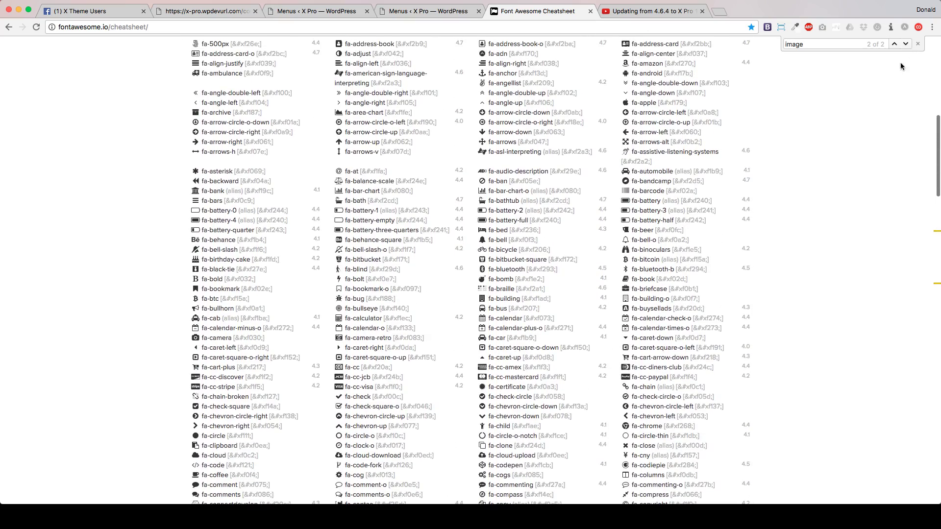
key("super+f")
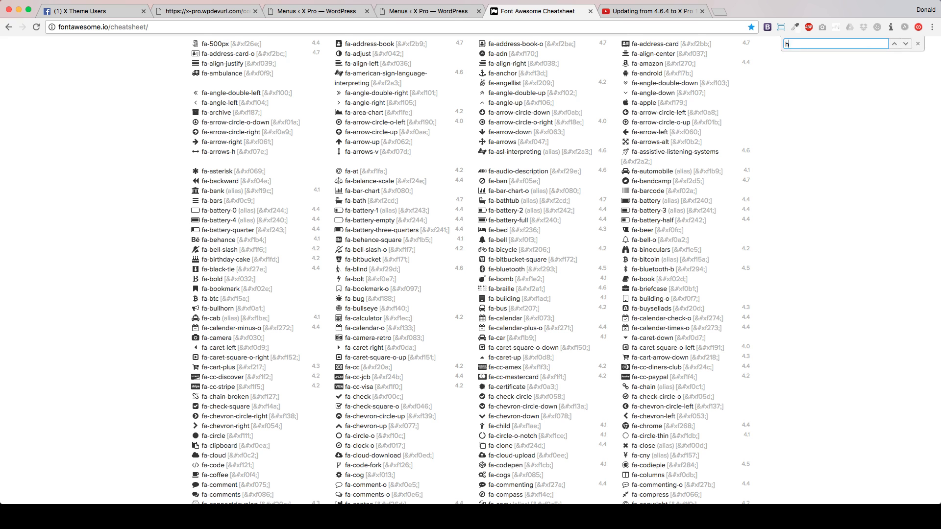
type("home")
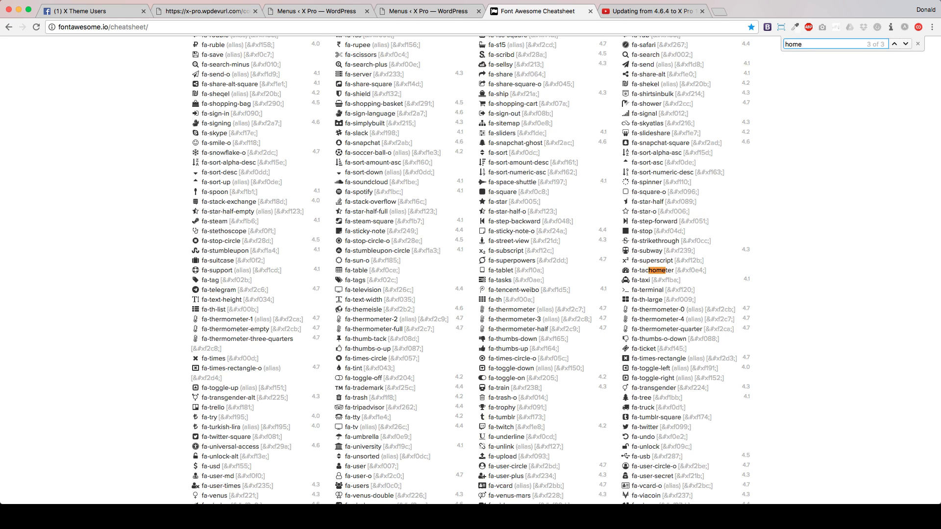
double_click(813, 41)
key("Return")
key("Return")
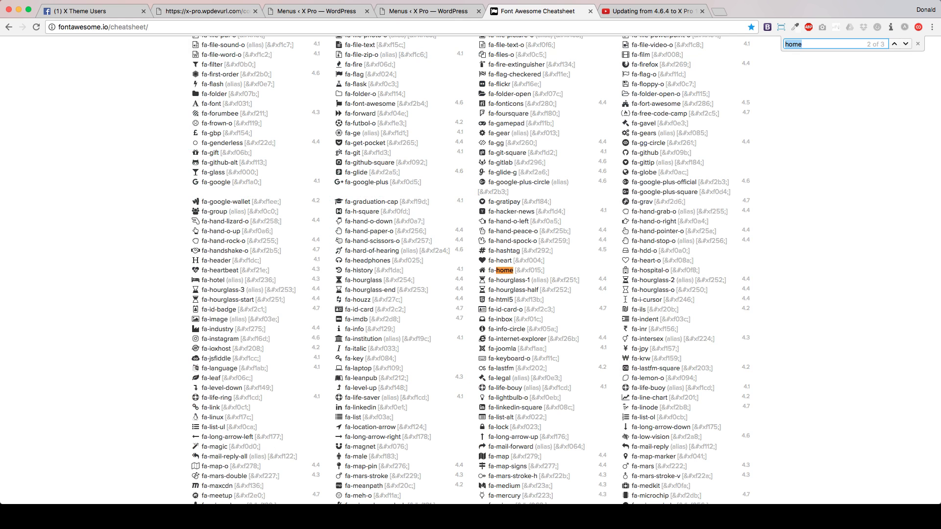
left_click_drag(479, 270, 512, 271)
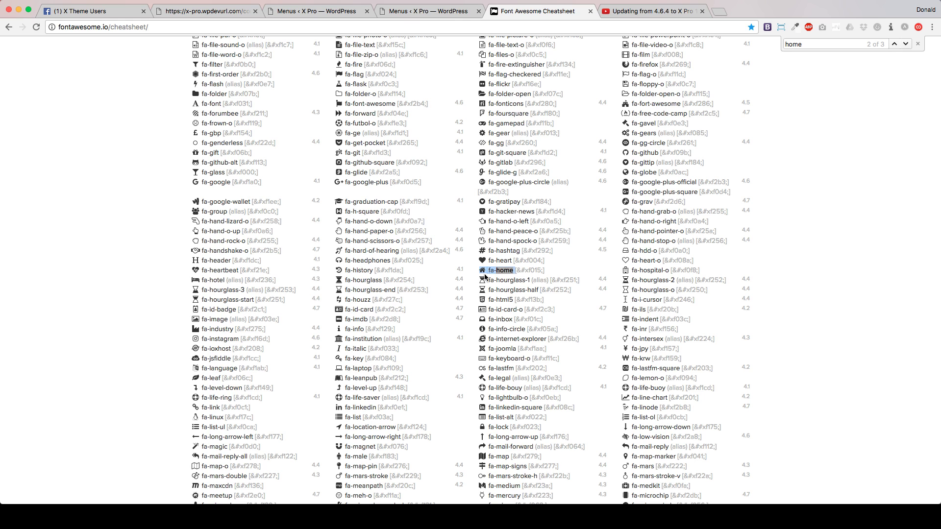
left_click(492, 271)
Back on the Menus page, keep home as the Home item's primary and secondary icon, then collapse it.
left_click(326, 11)
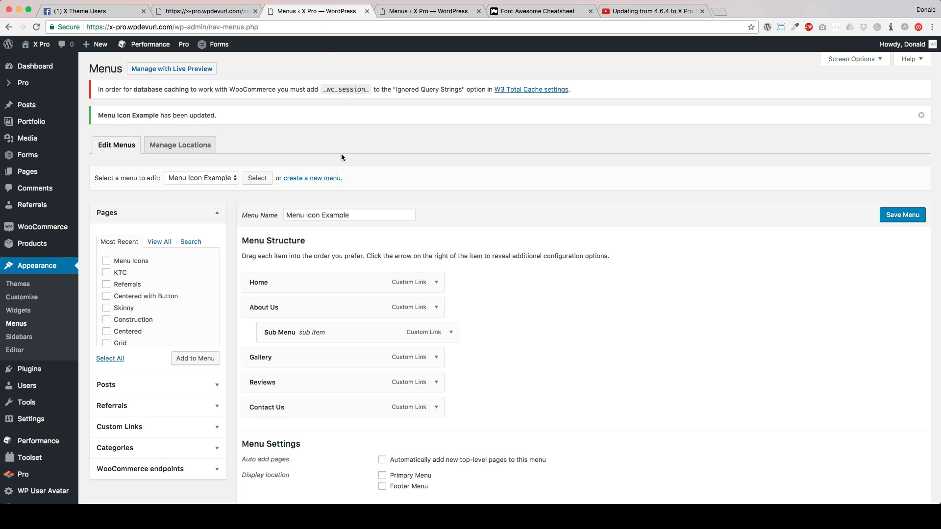
left_click(395, 13)
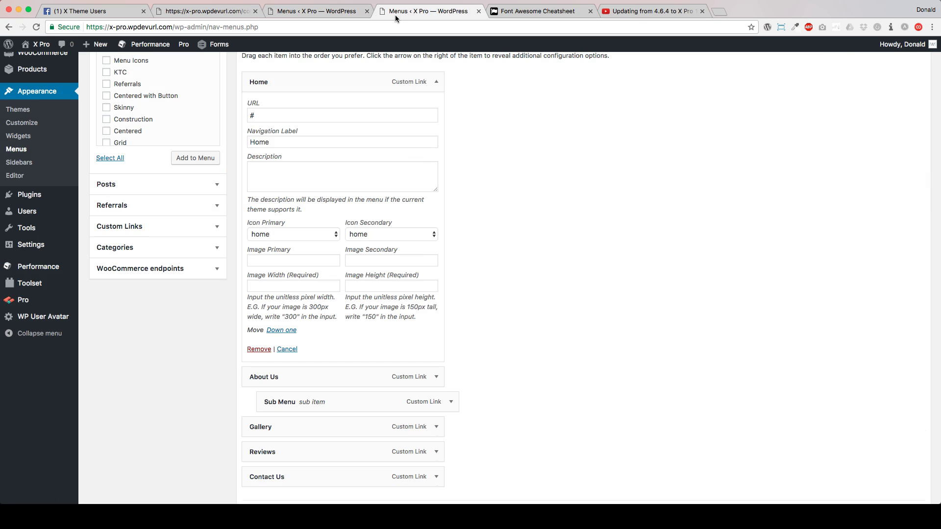
left_click(296, 235)
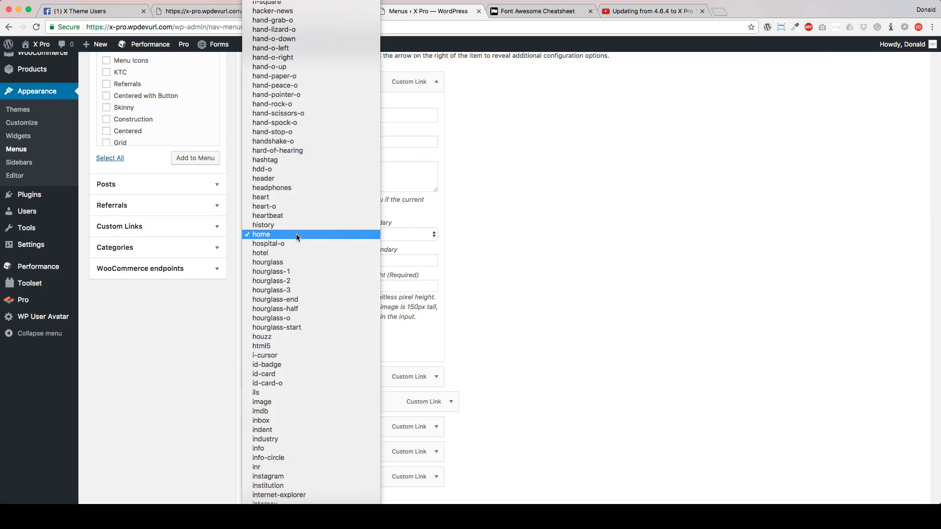
scroll(296, 234, "up", 1)
left_click(296, 234)
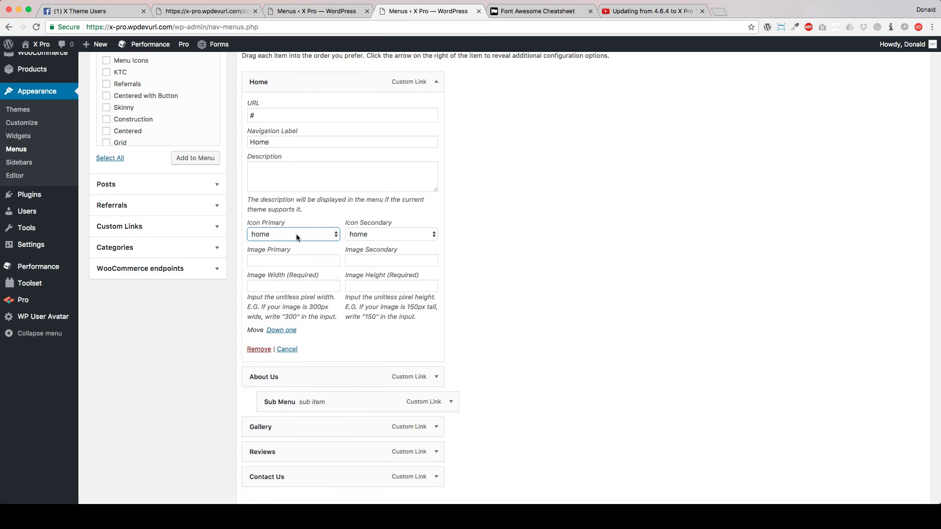
left_click(381, 233)
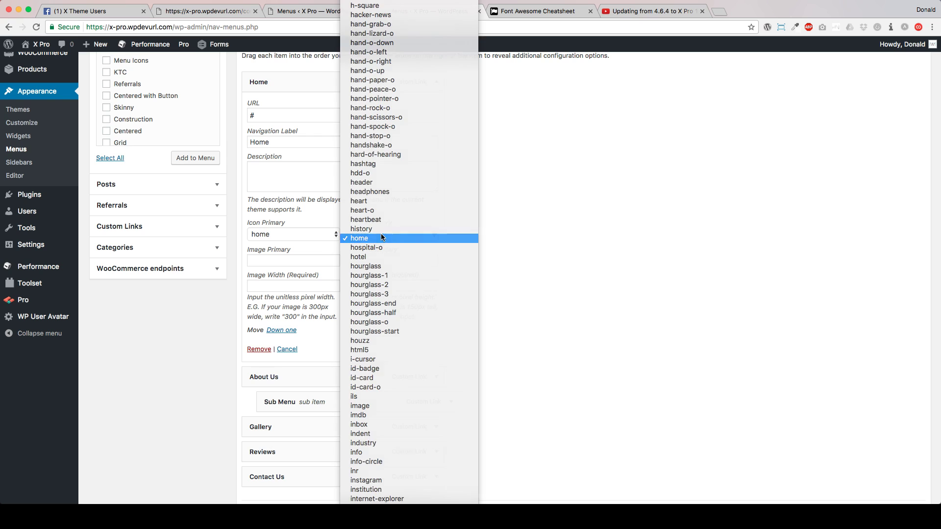
left_click(381, 234)
left_click(435, 82)
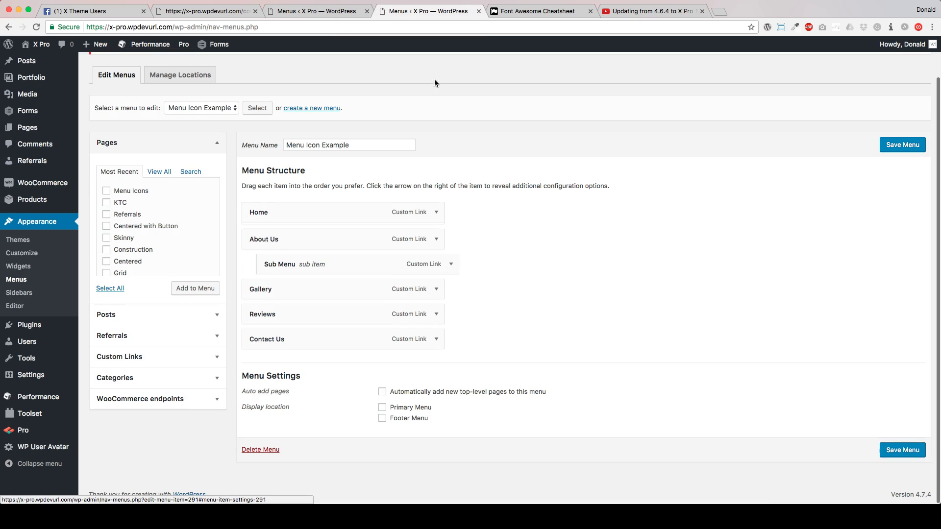
Expand About Us and set its Icon Secondary to question-circle-o.
left_click(435, 241)
scroll(343, 220, "down", 5)
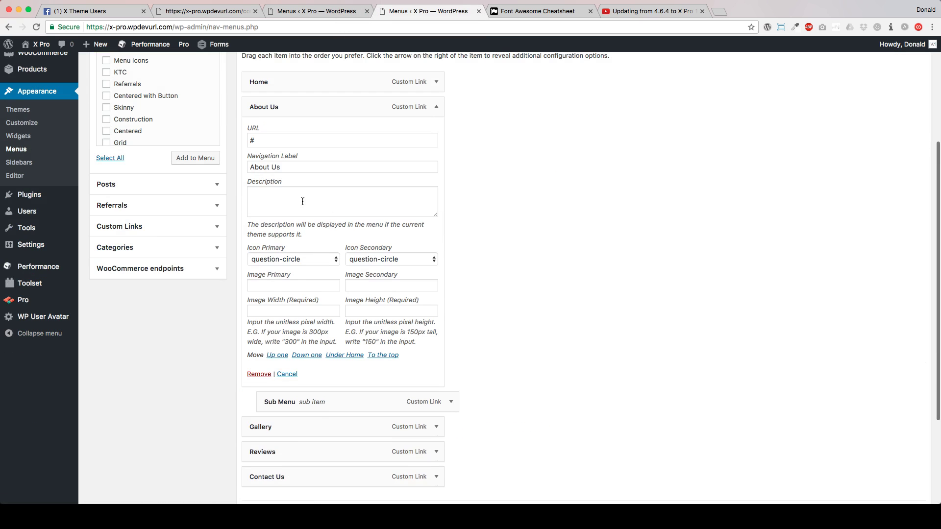
scroll(368, 257, "down", 4)
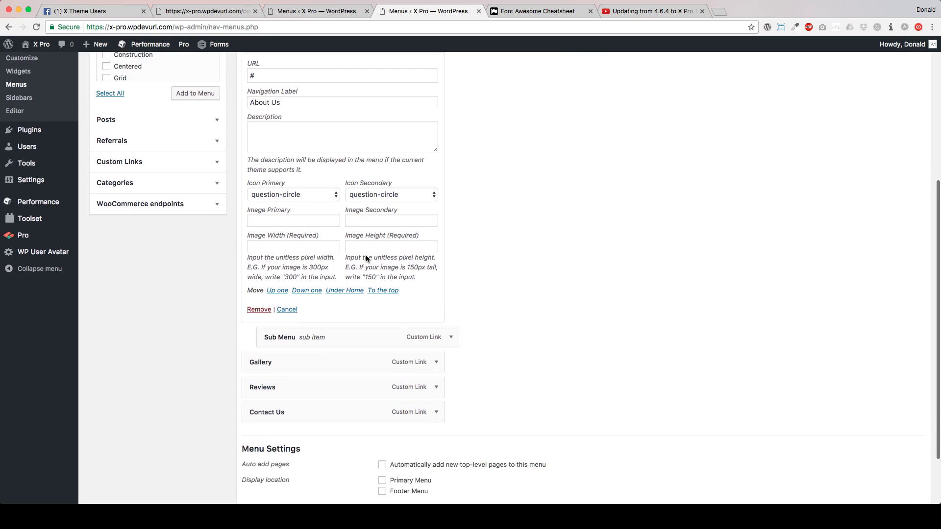
left_click(373, 177)
left_click(423, 185)
scroll(437, 228, "down", 3)
left_click(537, 11)
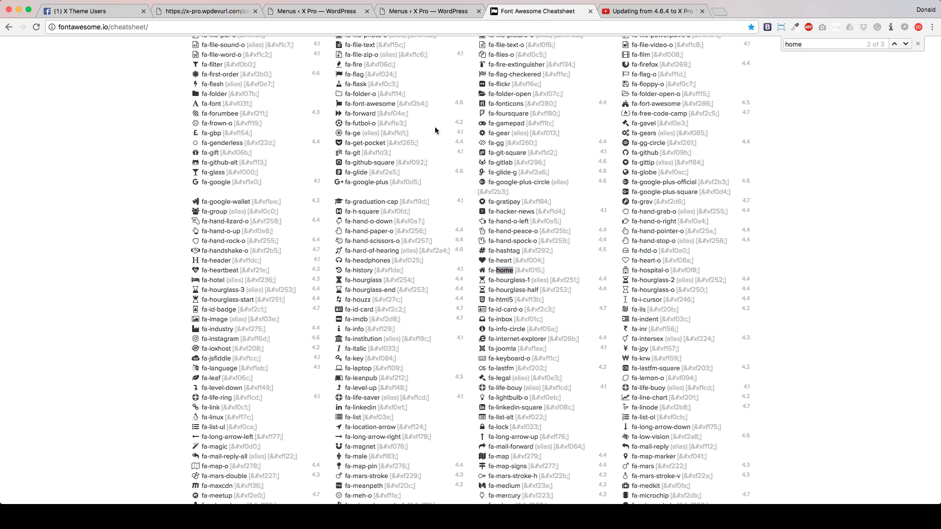
Search the cheatsheet for 'question' and locate the fa-question-circle-o and fa-question entries.
key("super+f")
type("question")
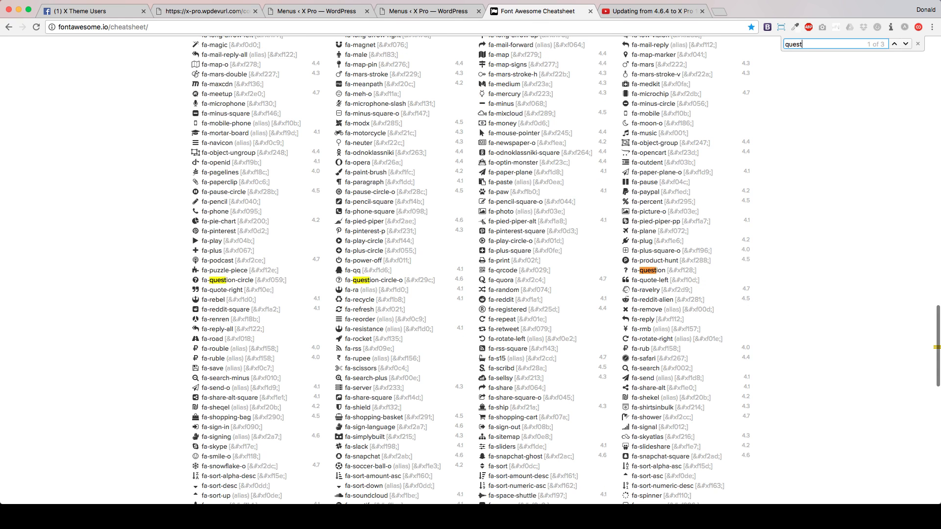
left_click(198, 280)
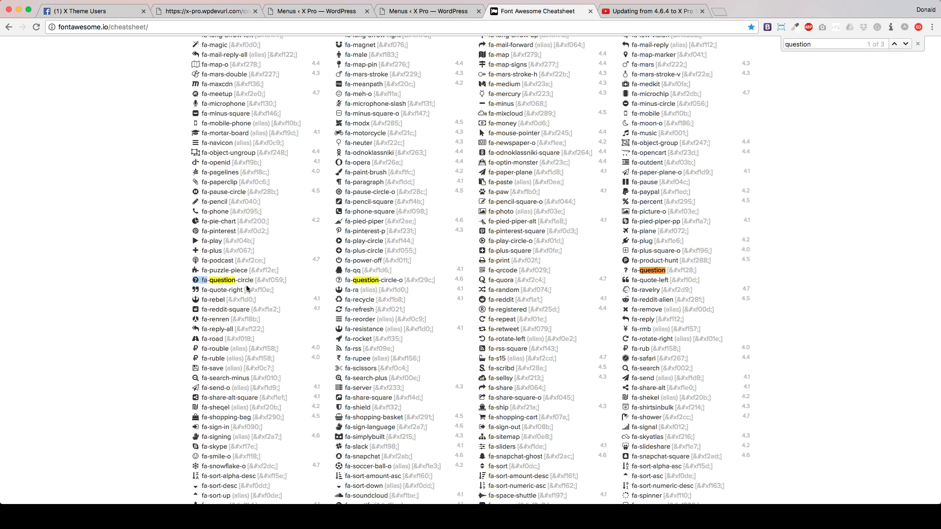
left_click_drag(336, 282, 402, 281)
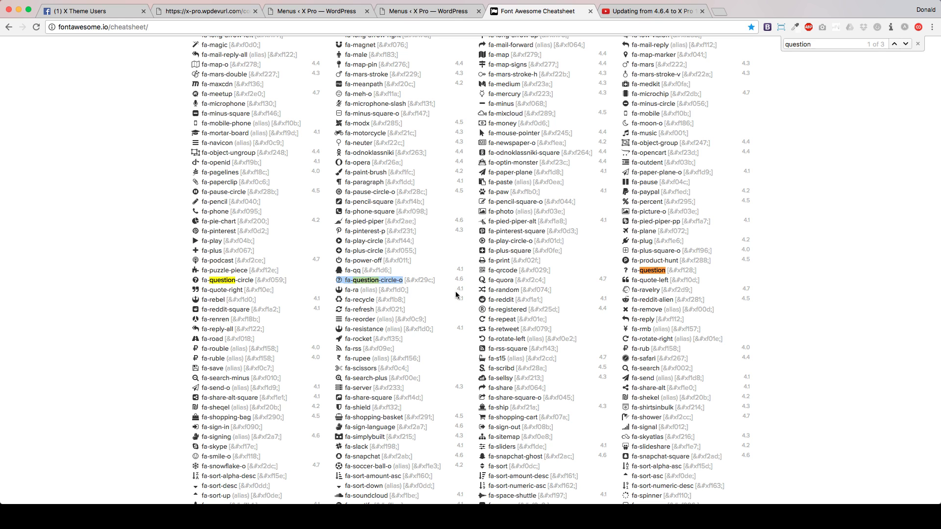
left_click_drag(622, 271, 660, 271)
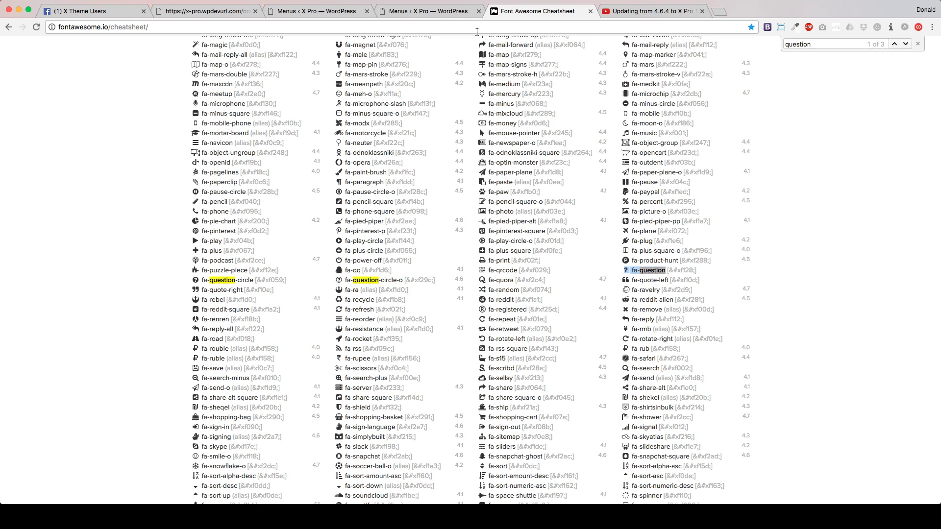
left_click(431, 12)
Expand the Sub Menu item and confirm graduation-cap as its primary icon.
left_click(189, 216)
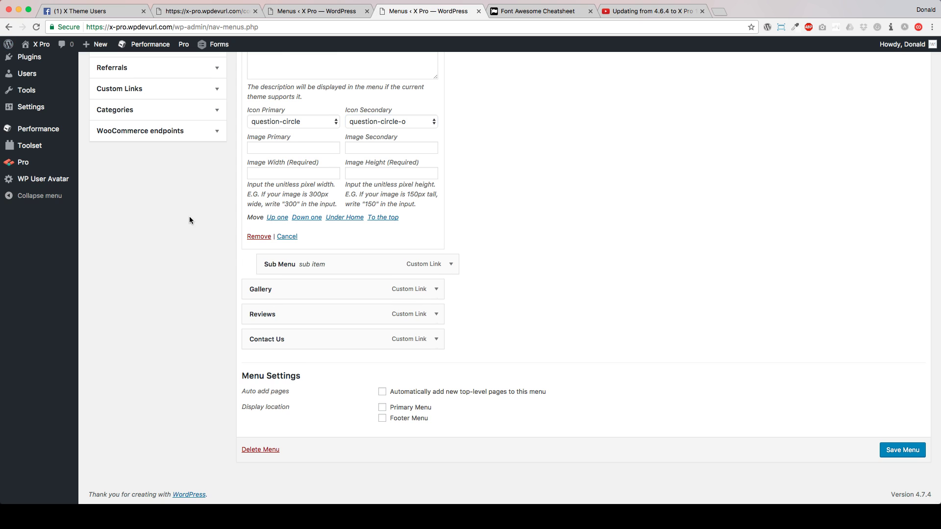
scroll(190, 217, "up", 1)
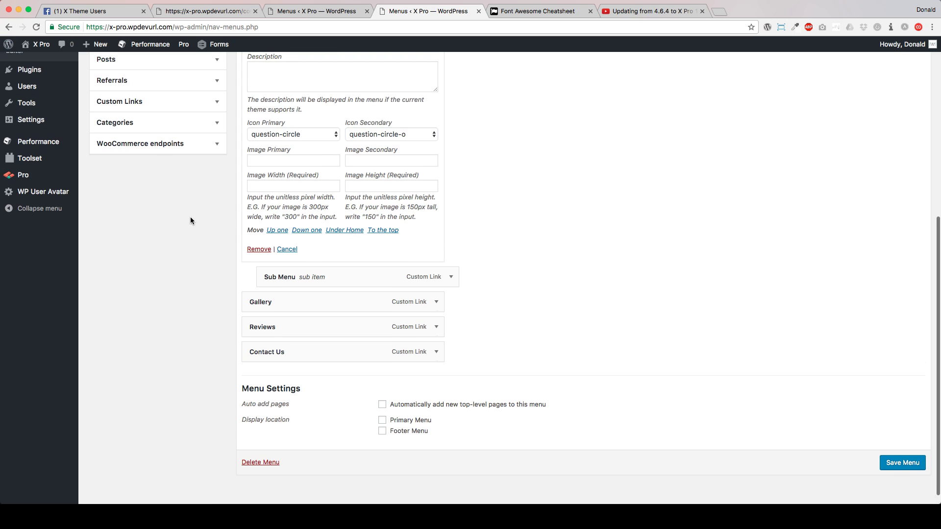
left_click(451, 280)
scroll(212, 266, "down", 5)
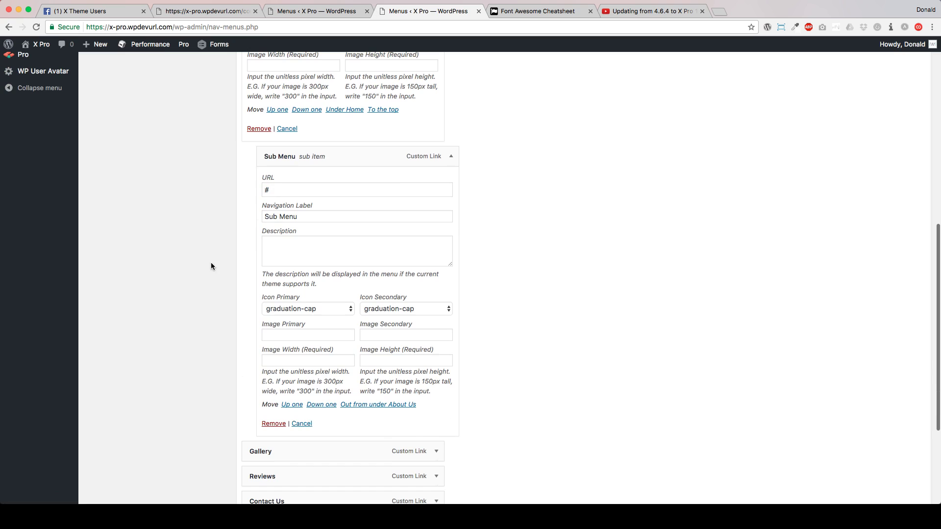
left_click_drag(313, 216, 267, 219)
scroll(219, 239, "down", 2)
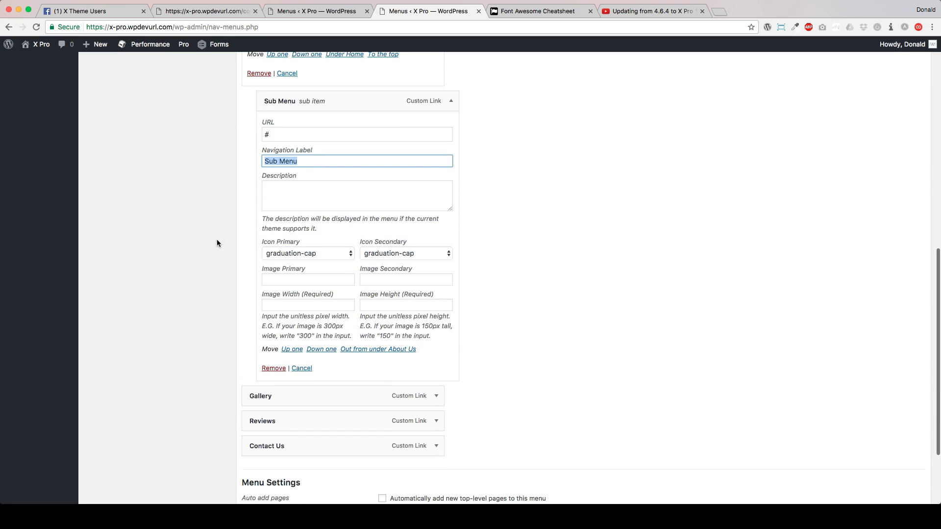
left_click(292, 253)
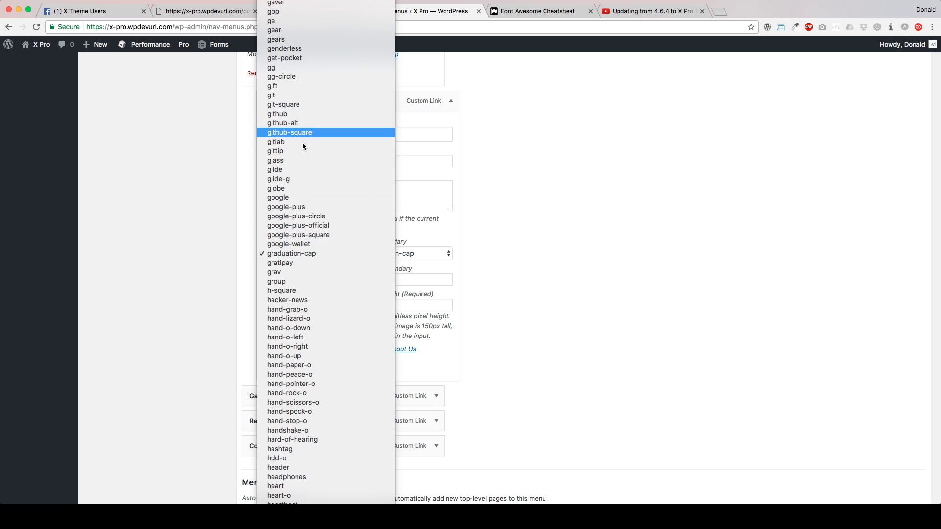
left_click(155, 275)
scroll(170, 275, "down", 4)
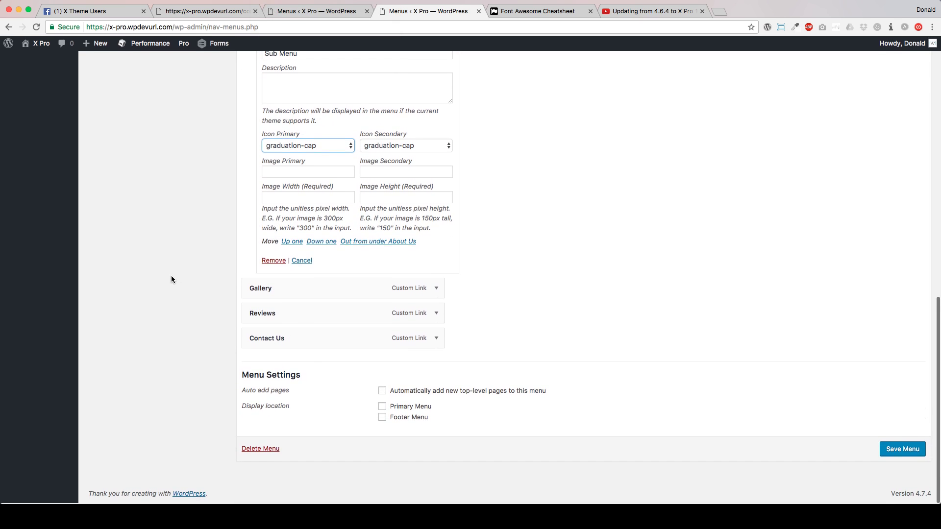
Check the Gallery item's image icons and save the Menu Icon Example menu.
left_click(437, 290)
scroll(410, 296, "down", 9)
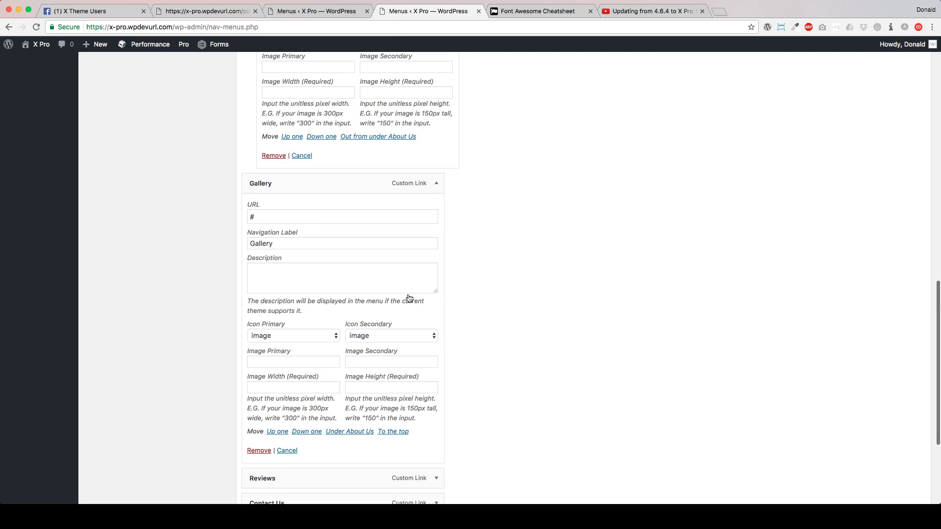
scroll(387, 250, "down", 2)
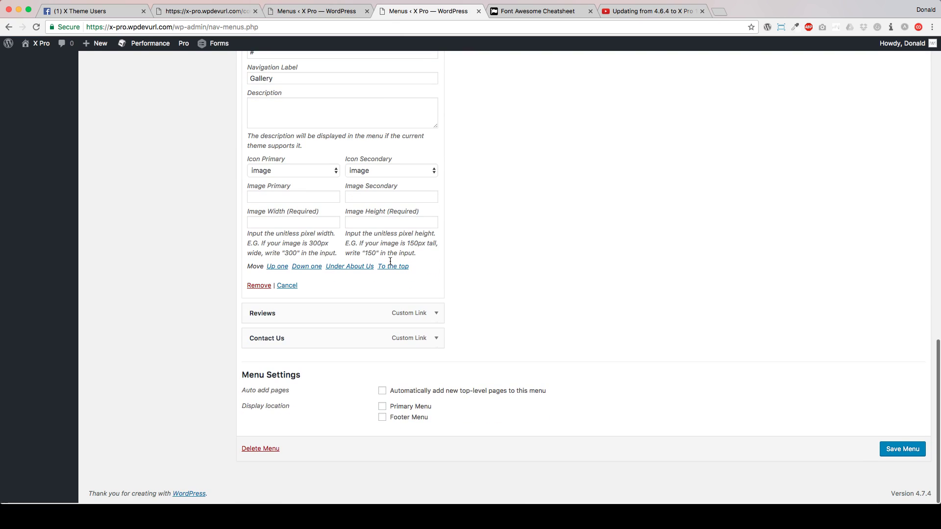
left_click(888, 451)
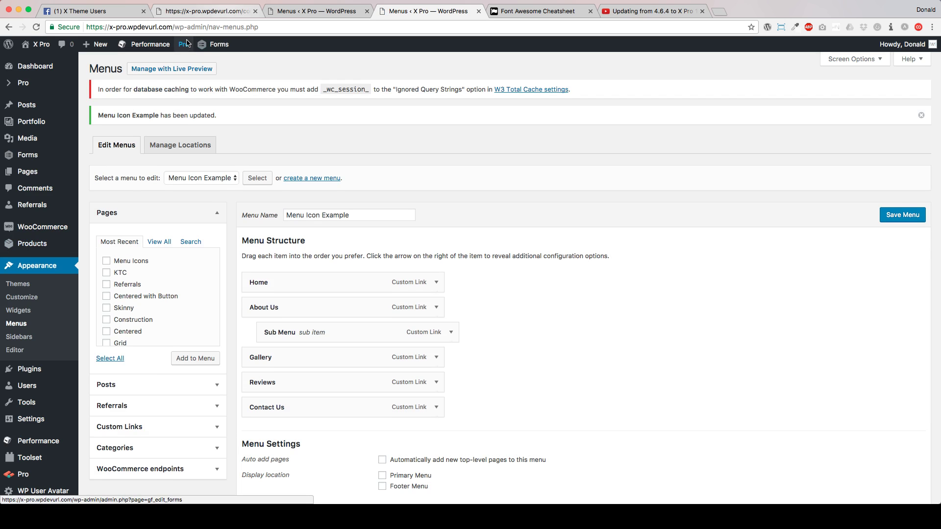
Launch Pro, go to Headers, and open the Menu Icons header for editing.
left_click(189, 61)
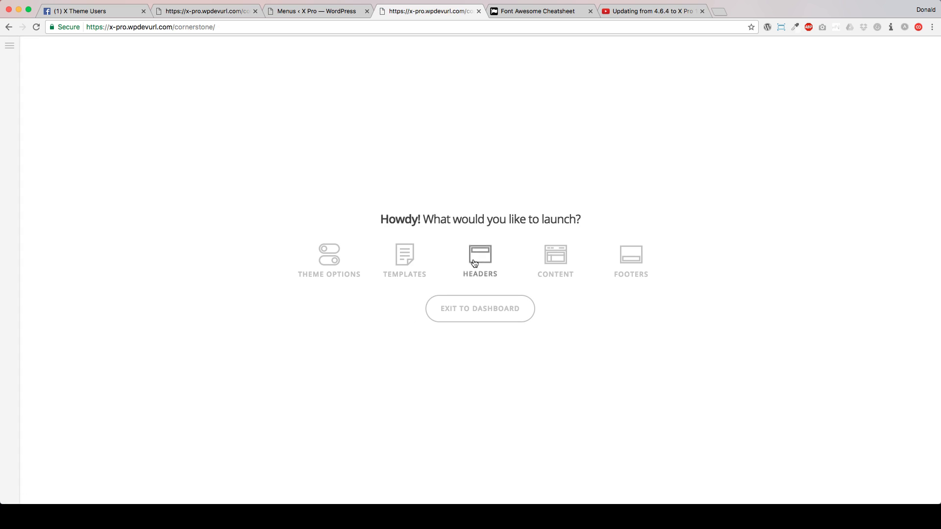
left_click(474, 264)
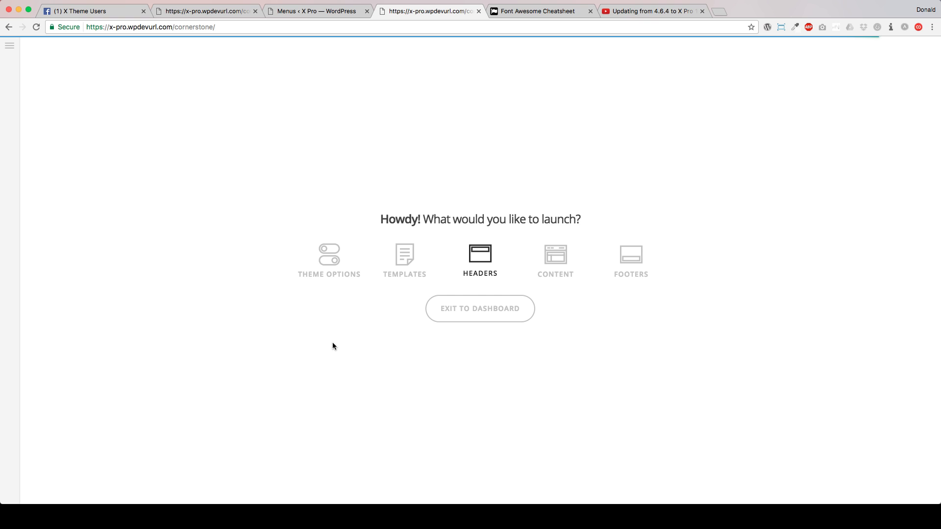
scroll(428, 486, "down", 2)
scroll(428, 485, "down", 5)
scroll(428, 485, "up", 3)
scroll(428, 484, "down", 2)
scroll(428, 484, "up", 5)
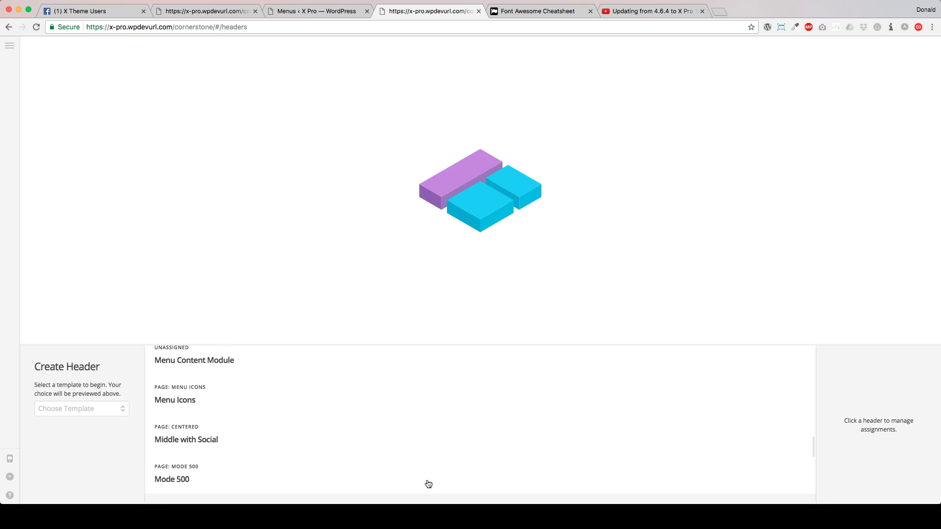
left_click(408, 392)
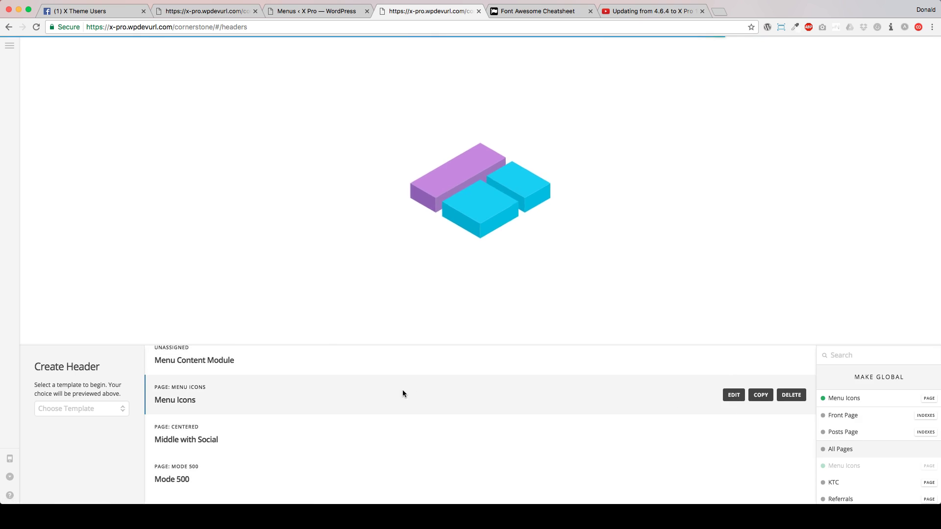
left_click(405, 394)
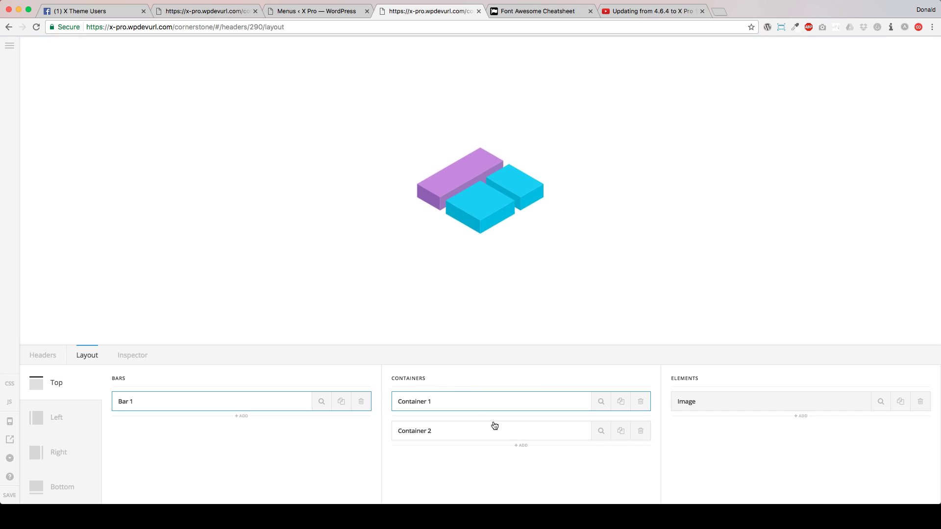
Inspect the Navigation Inline element, with icons showing beside each top menu link in the preview.
left_click(880, 401)
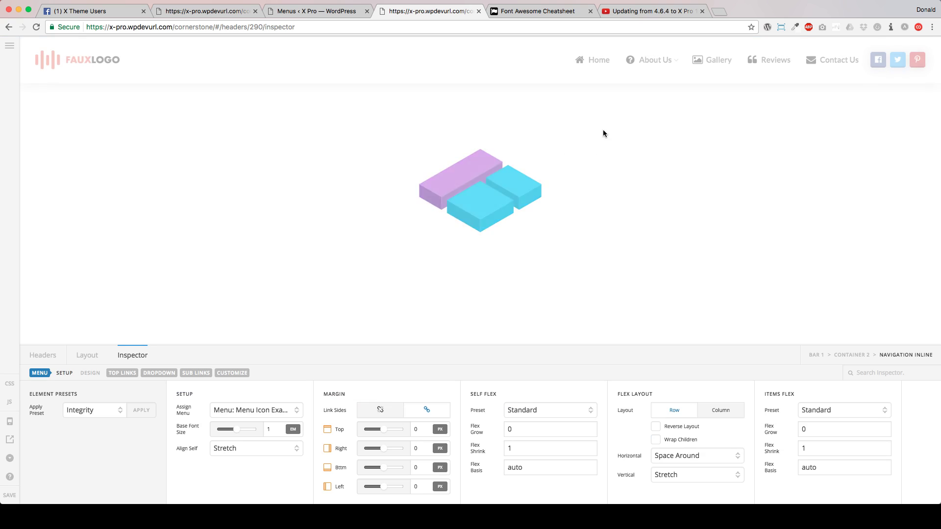
mouse_move(683, 63)
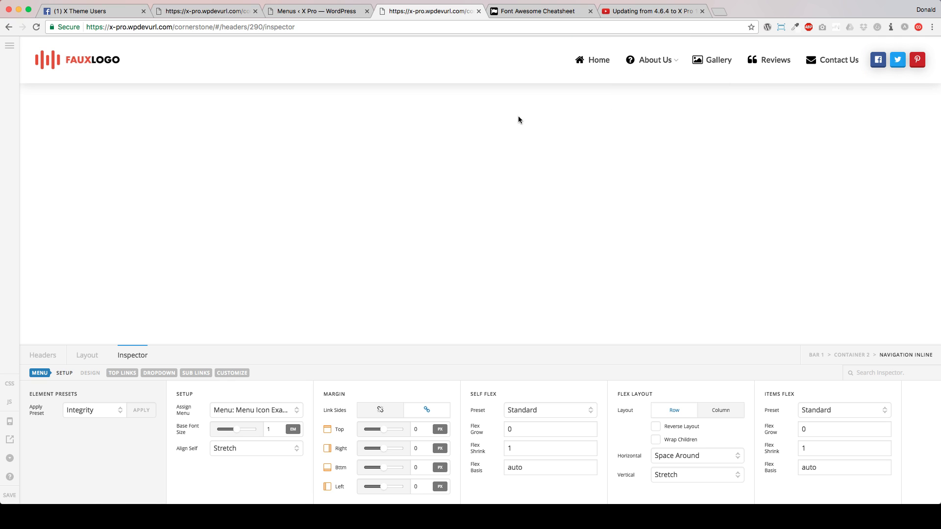
mouse_move(652, 64)
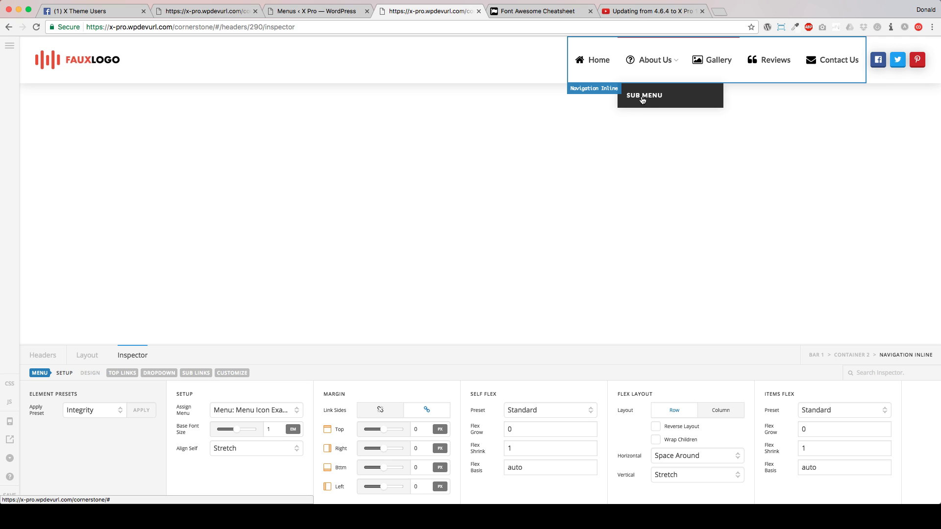
Turn on Graphic Setup for the Navigation Inline sub links.
left_click(196, 373)
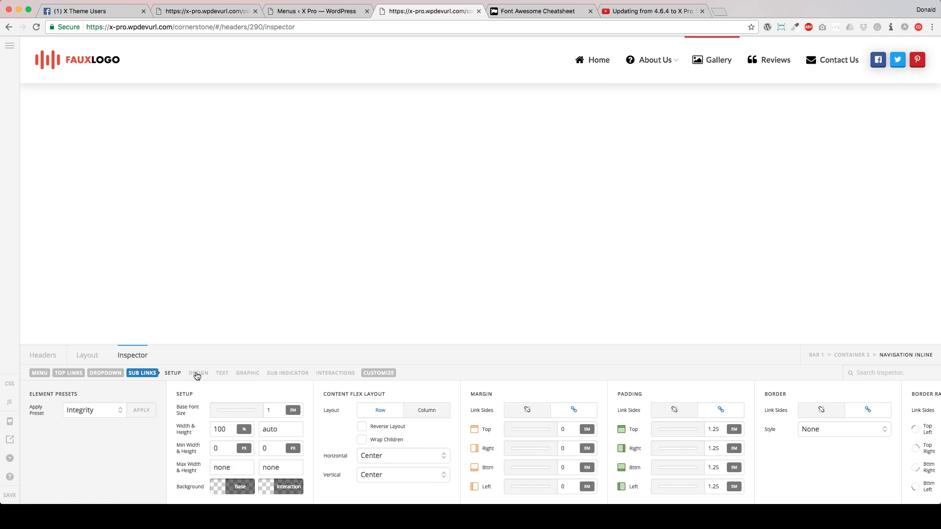
left_click(246, 374)
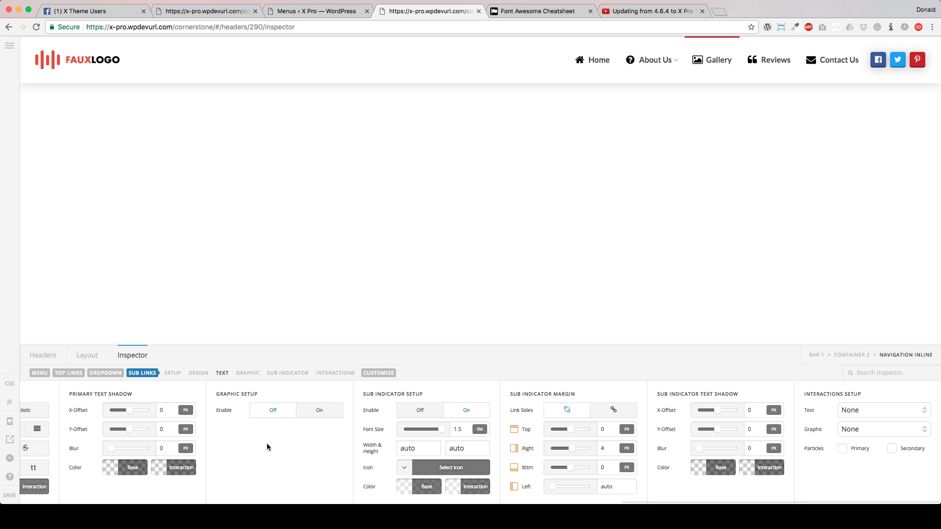
left_click(320, 412)
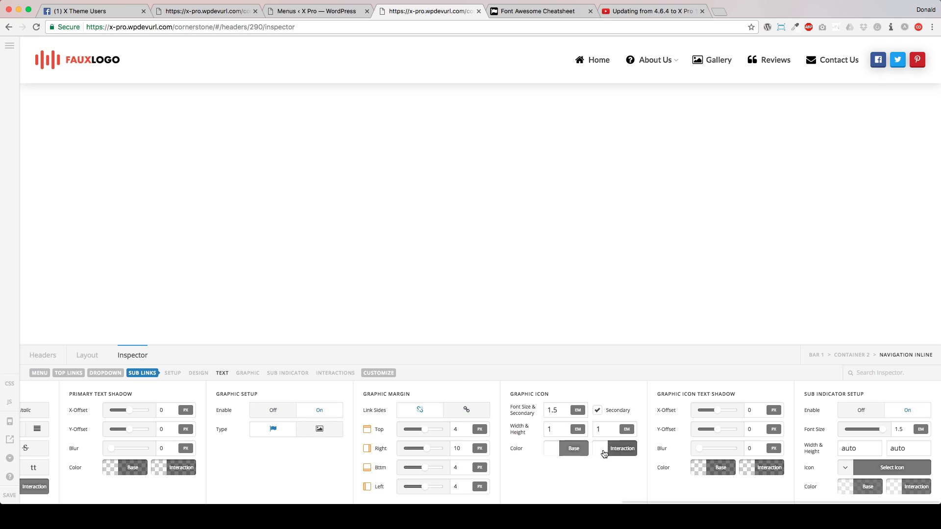
scroll(573, 446, "right", 5)
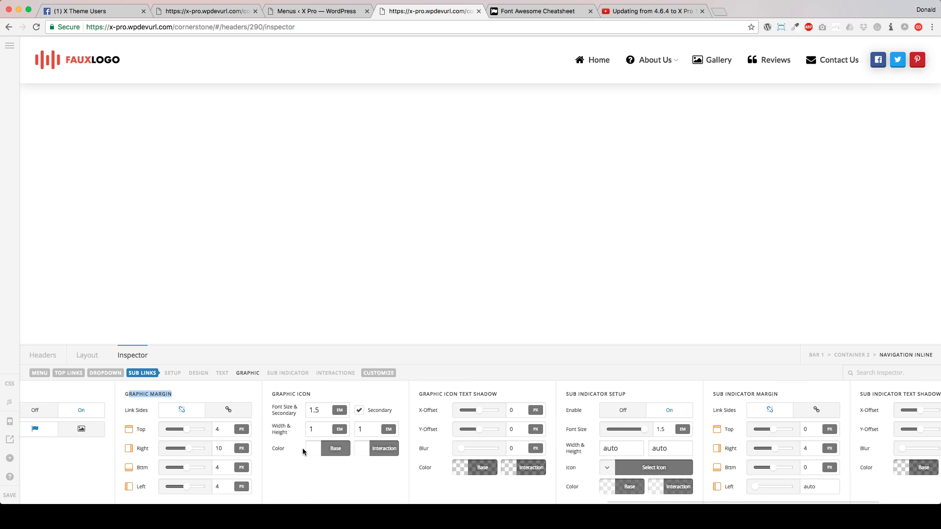
left_click_drag(282, 401, 316, 399)
left_click_drag(429, 398, 498, 401)
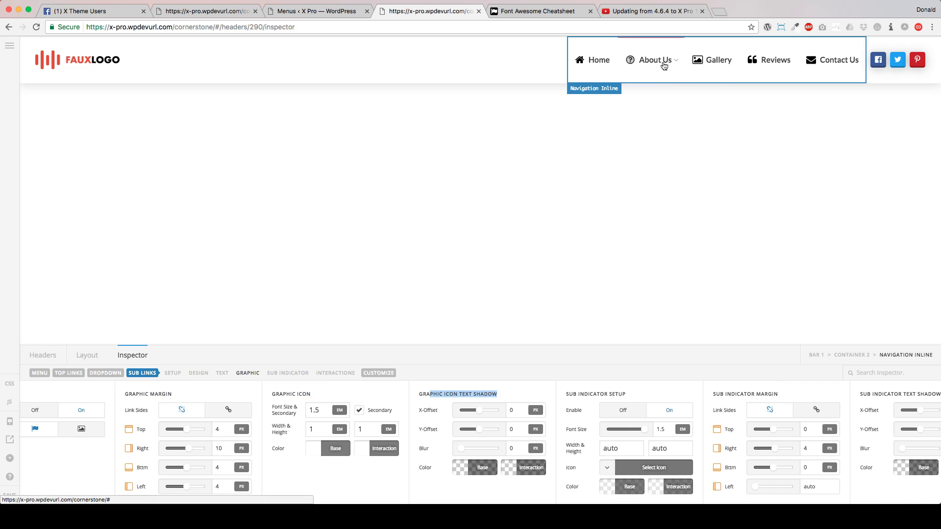
mouse_move(661, 61)
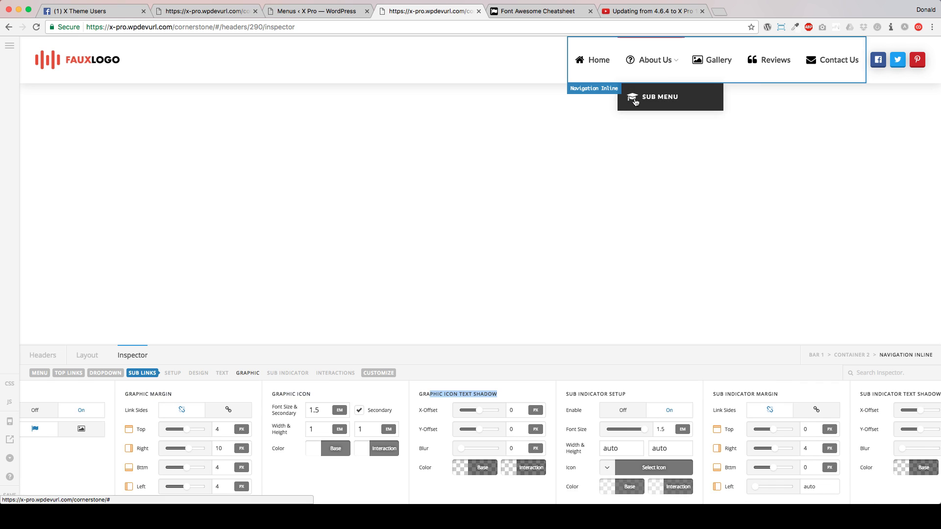
Change the sub links' right graphic margin to 4.
left_click(222, 449)
left_click_drag(221, 449, 212, 455)
type("14")
key("BackSpace")
key("BackSpace")
type("4")
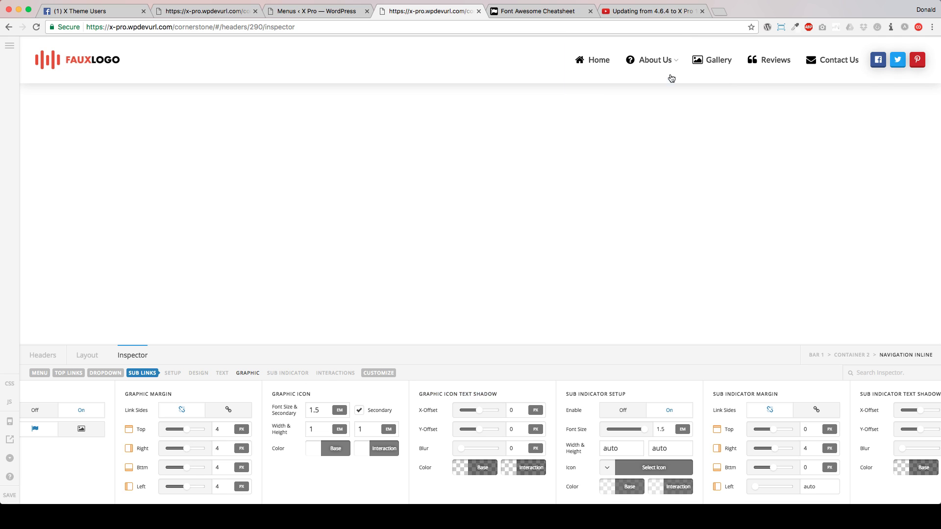
mouse_move(660, 63)
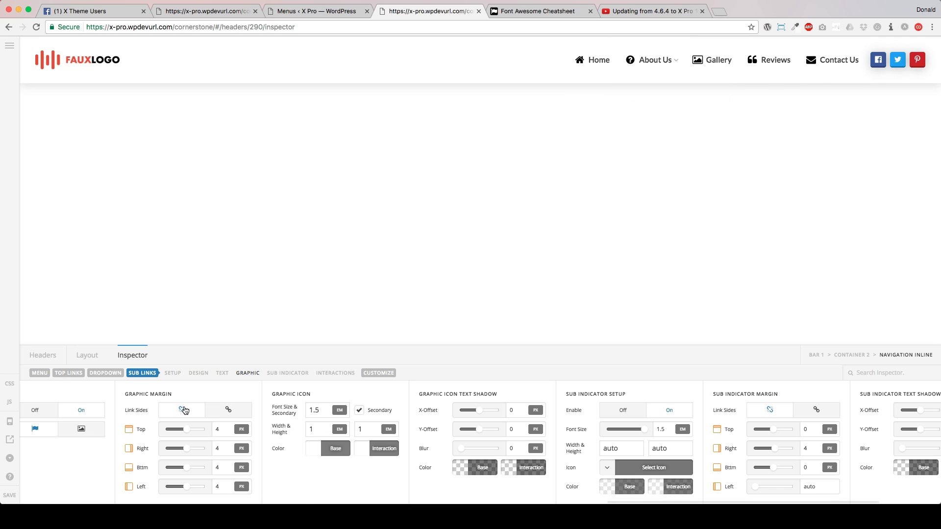
left_click(216, 449)
left_click(293, 479)
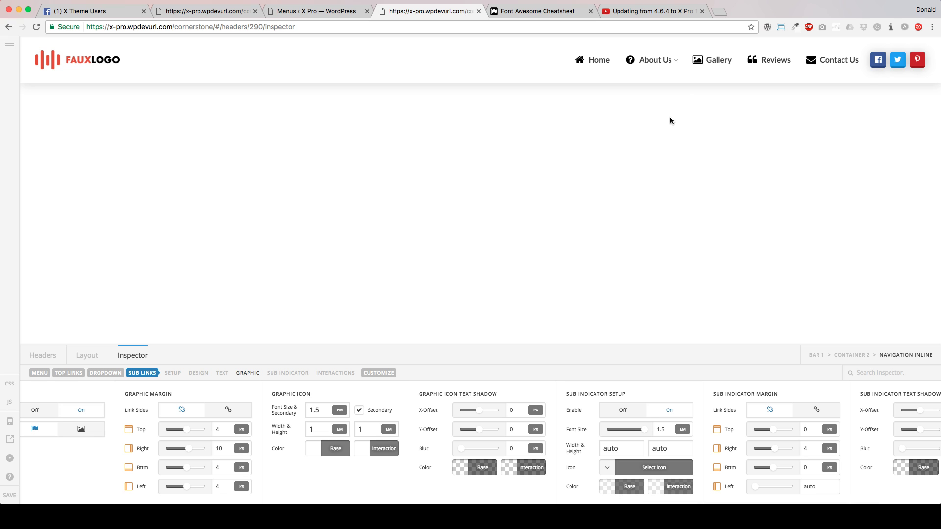
mouse_move(654, 61)
scroll(425, 380, "right", 5)
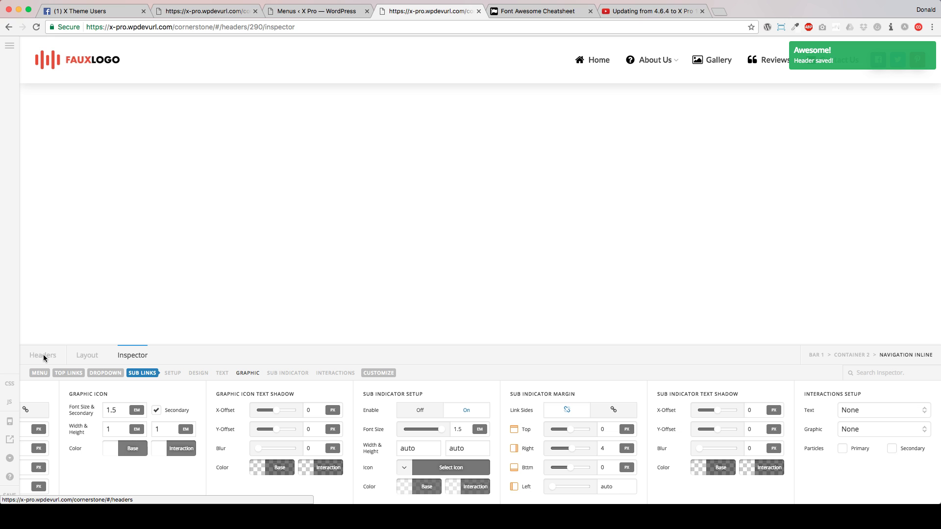
Go back to the headers list and open the Apple Menu header for editing.
left_click(43, 357)
scroll(519, 439, "down", 10)
scroll(519, 440, "down", 3)
mouse_move(579, 397)
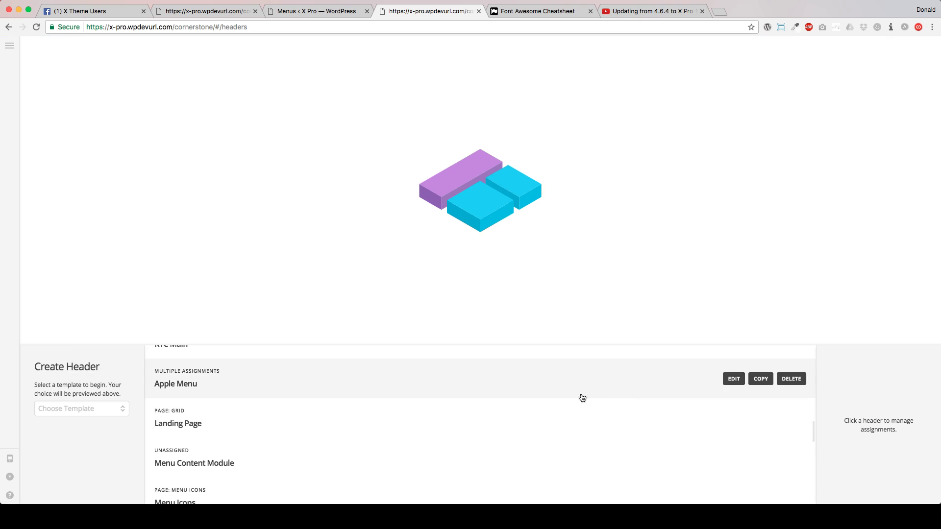
left_click(733, 379)
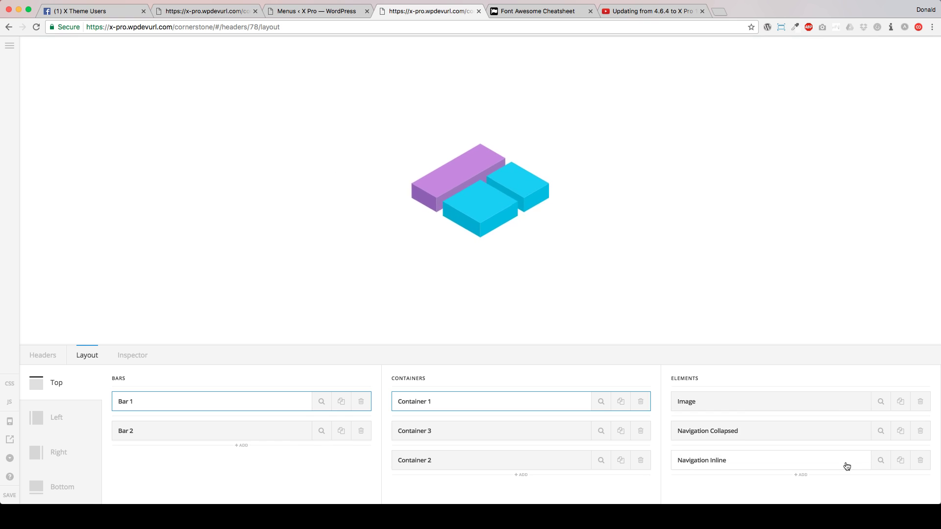
Inspect the Navigation Inline element in Bar 2 and show its top links graphic settings.
left_click(287, 431)
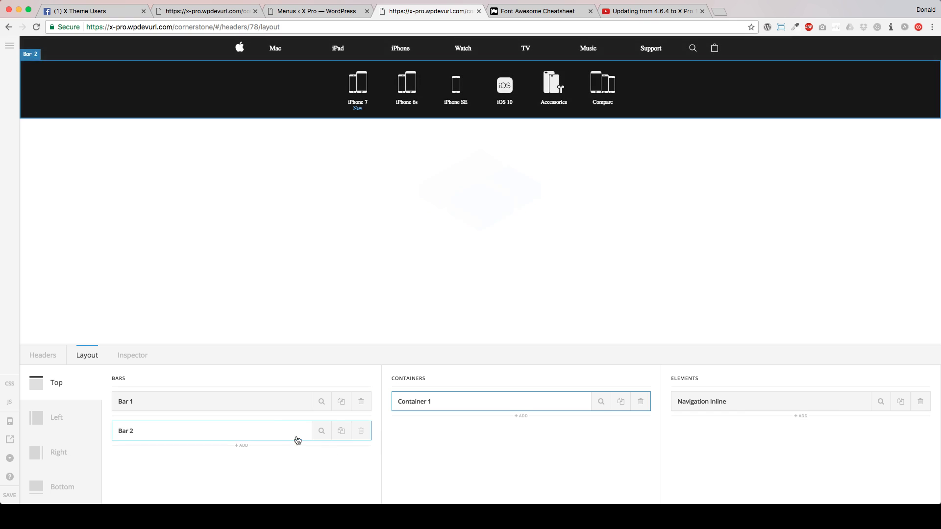
left_click(880, 402)
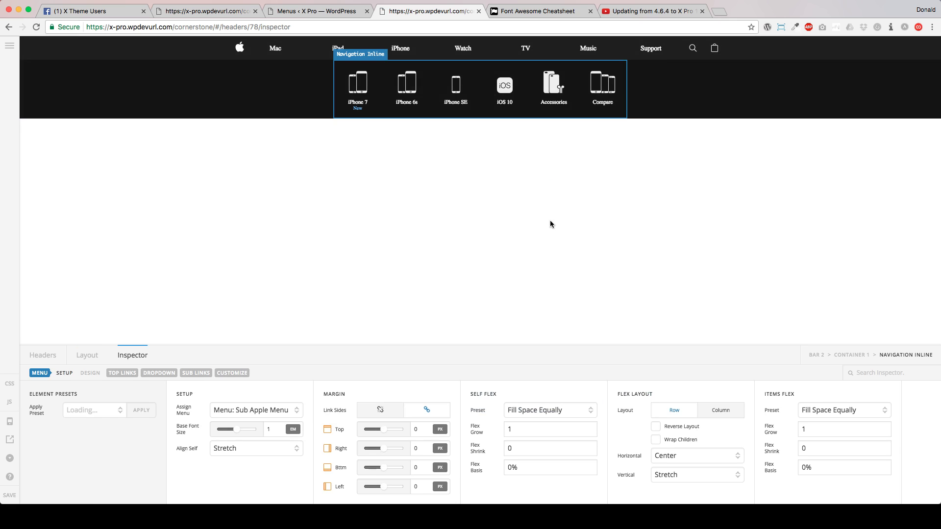
left_click(122, 373)
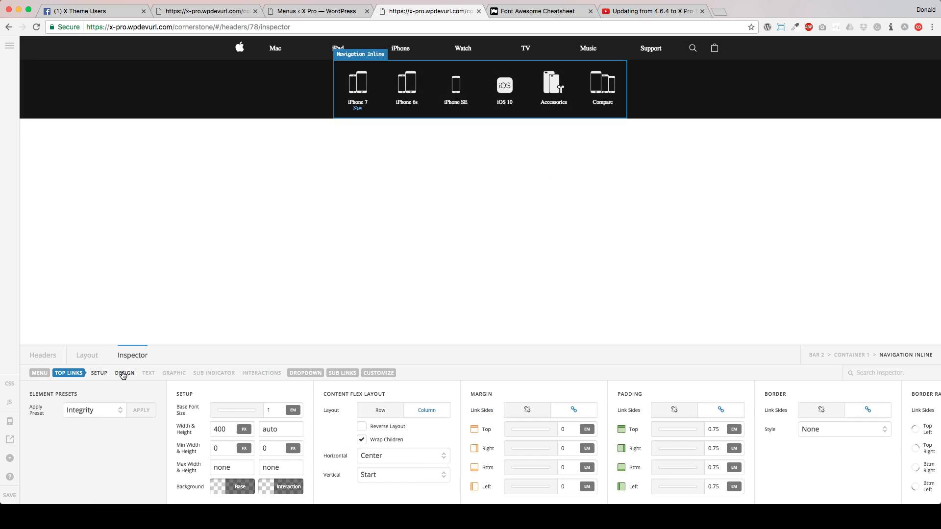
left_click(169, 374)
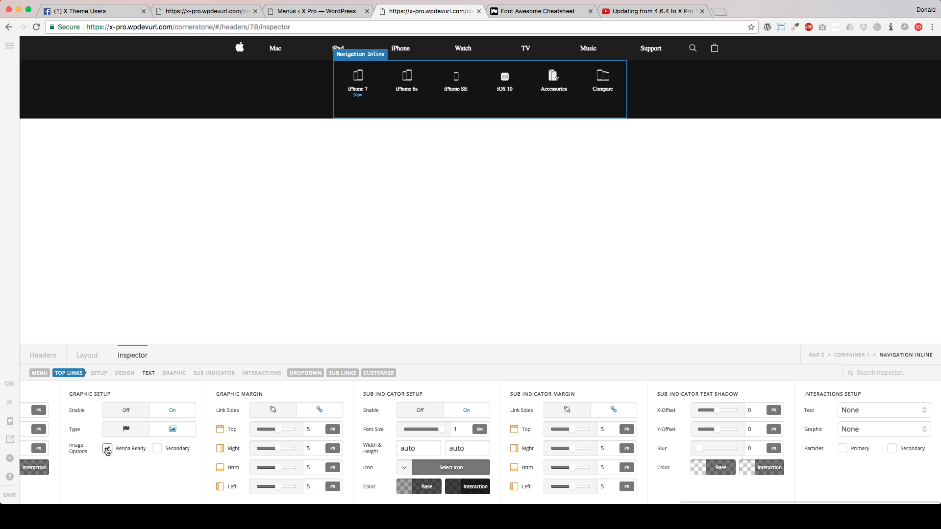
Turn off the top links' Retina Ready and Secondary image options, then switch to the WordPress Menus page.
left_click(107, 449)
left_click(158, 449)
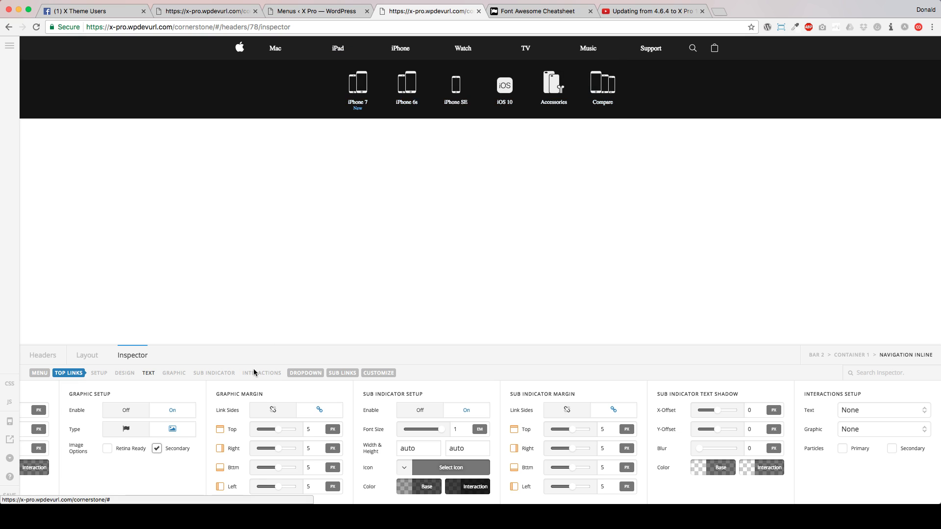
left_click(156, 448)
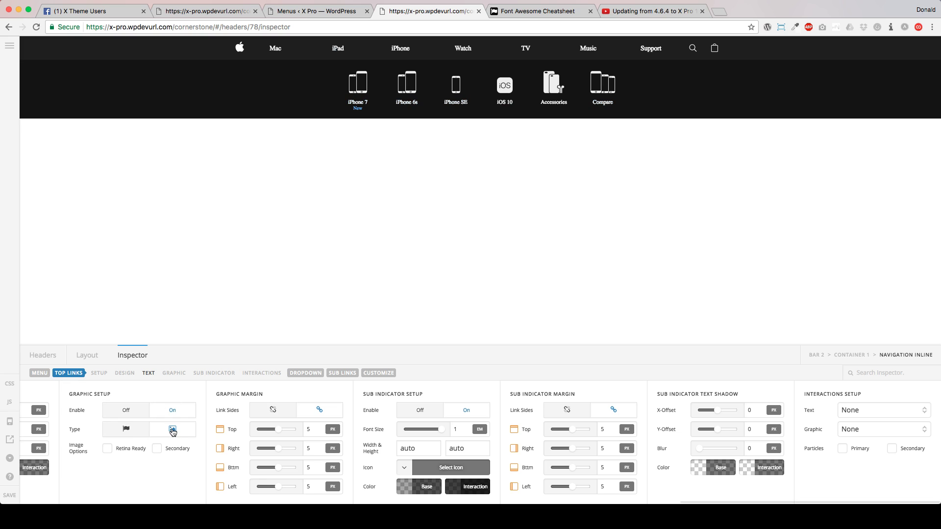
left_click(323, 11)
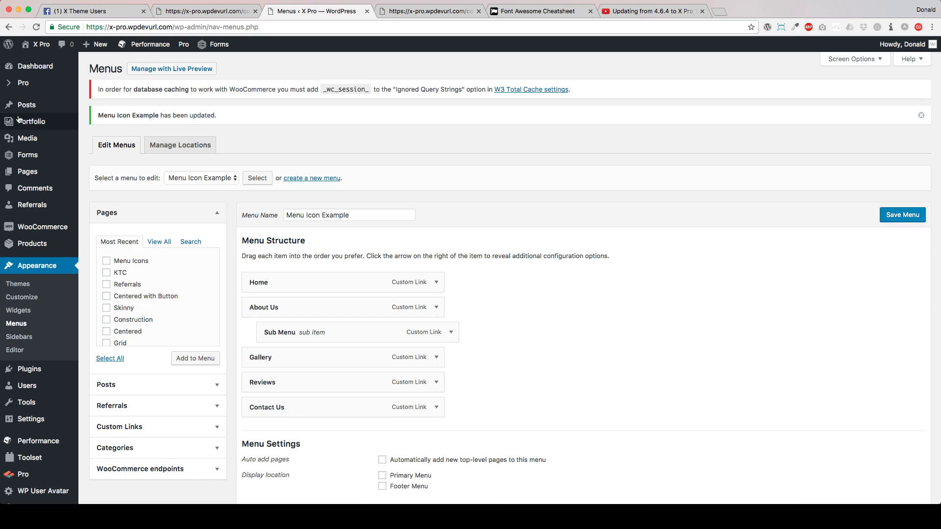
Select and load the Sub Apple Menu in the WordPress menu editor.
left_click(191, 178)
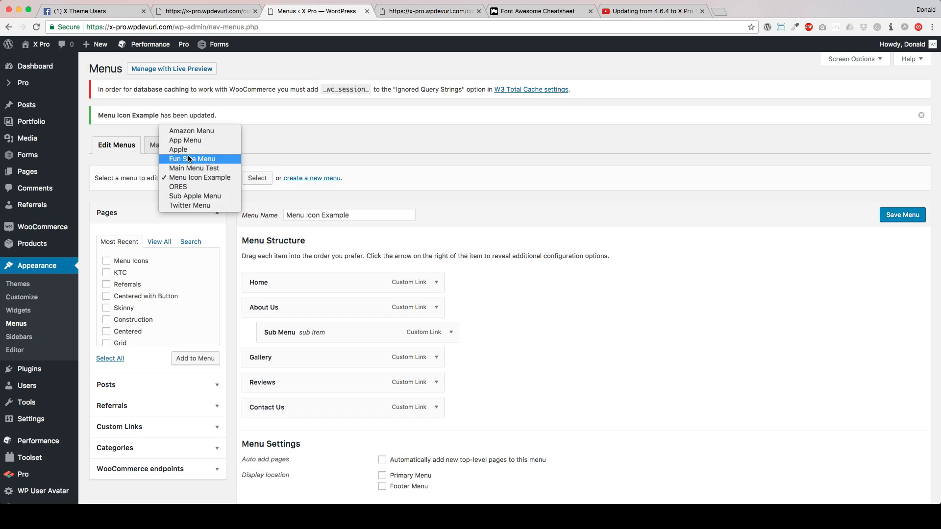
left_click(250, 176)
left_click(256, 178)
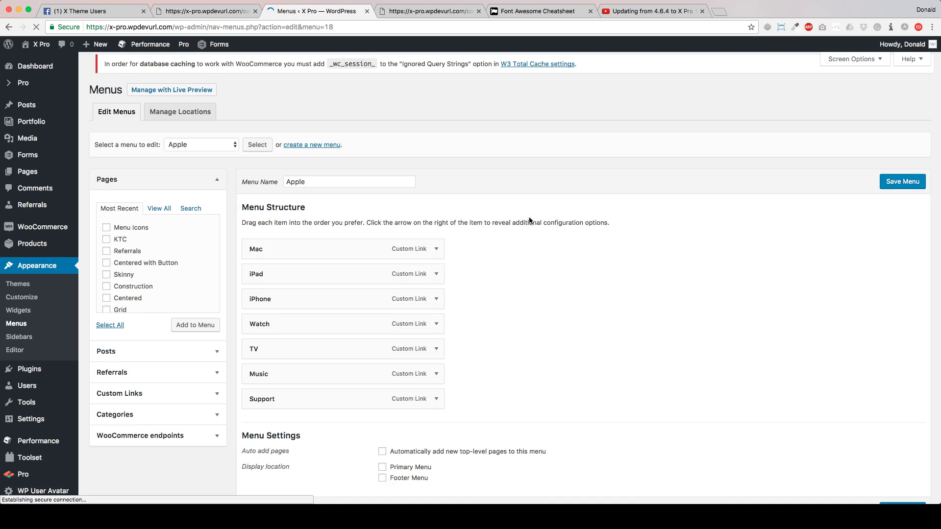
scroll(528, 216, "down", 3)
left_click(218, 88)
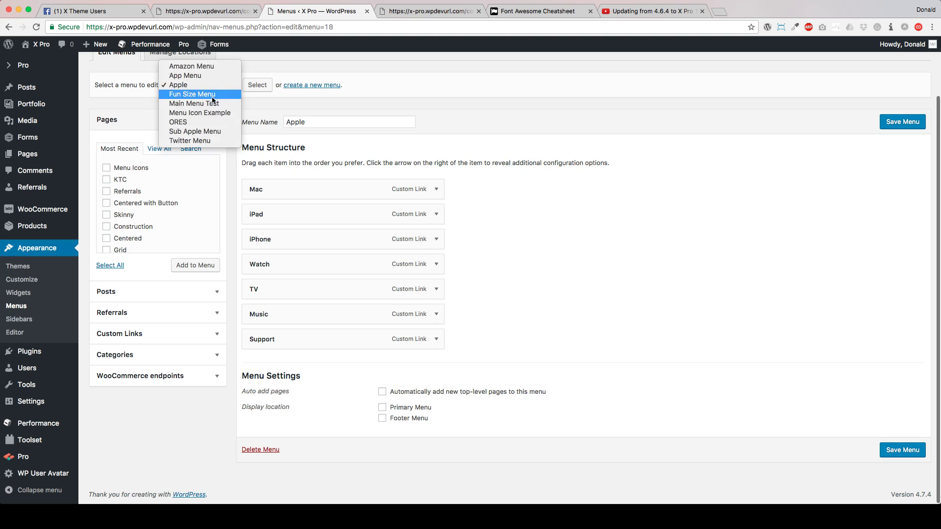
left_click(195, 131)
left_click(255, 85)
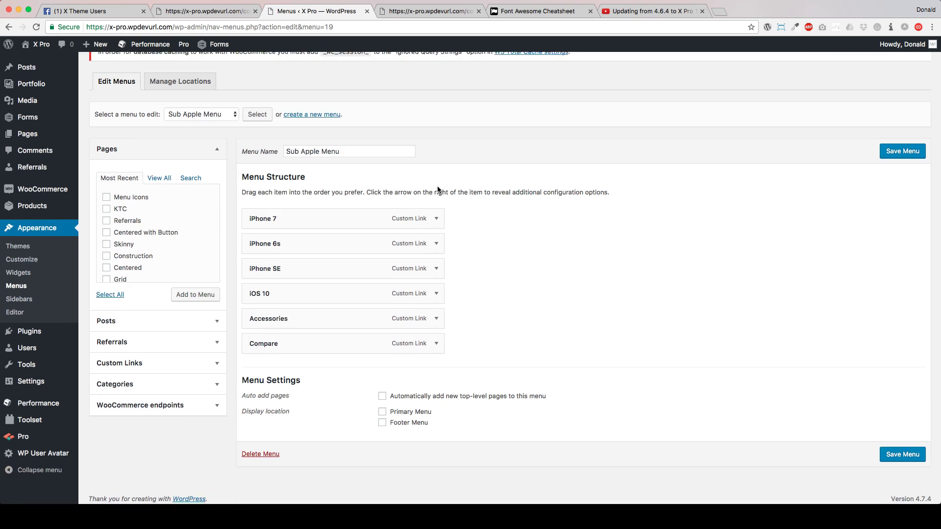
Expand the iPhone 7 item's icon and image fields, then return to the header builder.
left_click(437, 215)
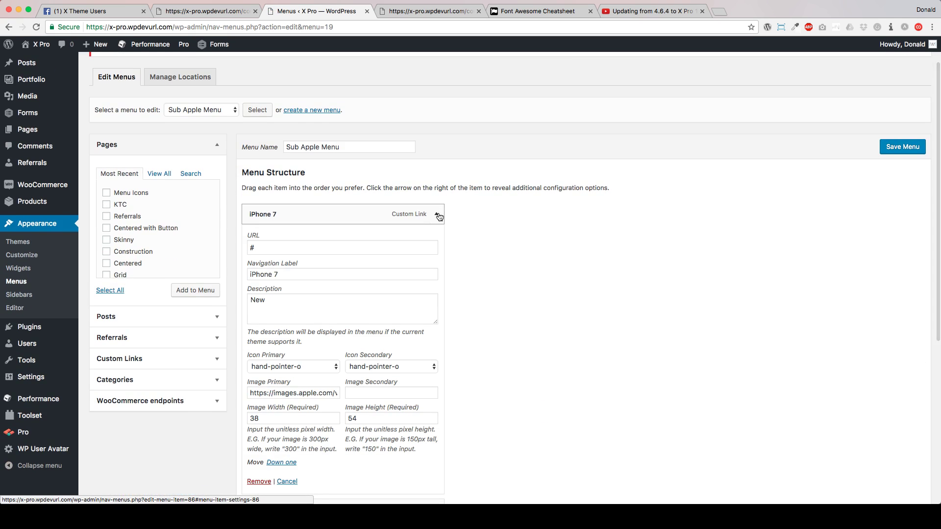
scroll(439, 217, "down", 4)
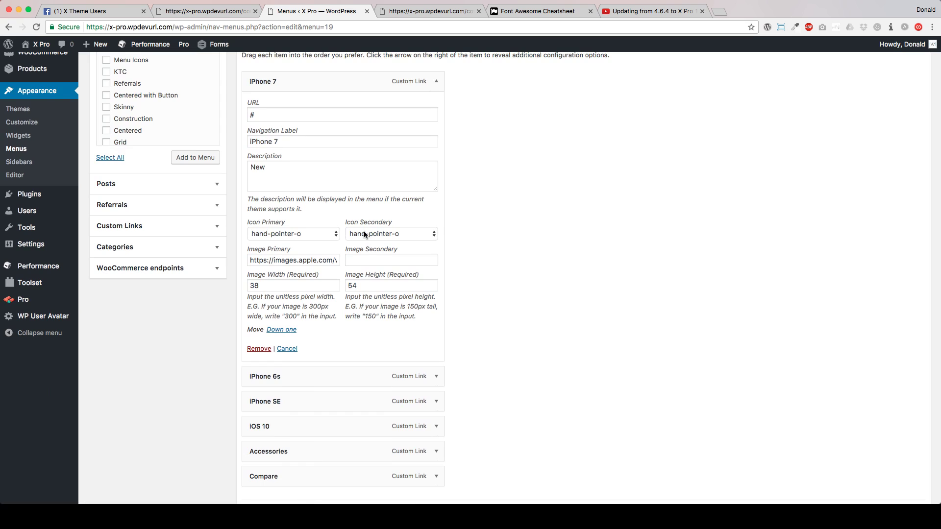
left_click(432, 11)
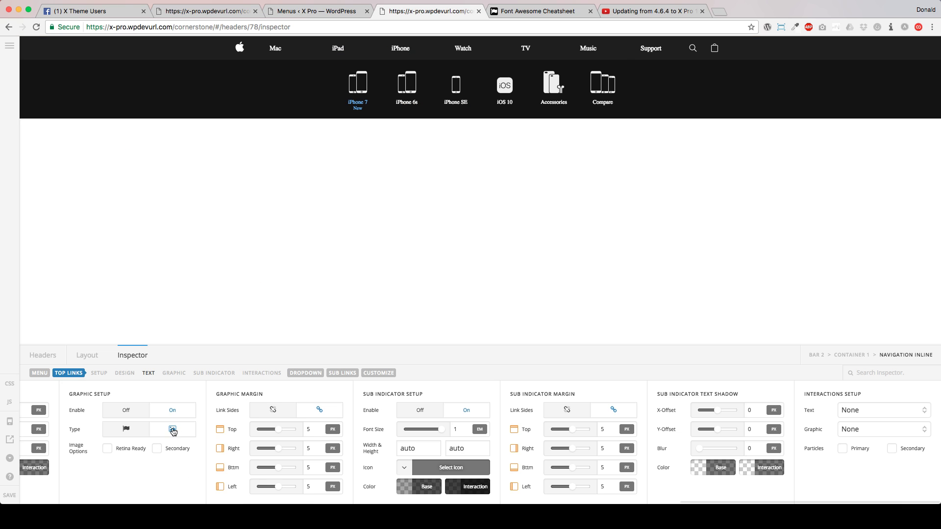
Review the iPhone 7 item's image URL, empty secondary image, width 38 and height 54.
left_click(316, 11)
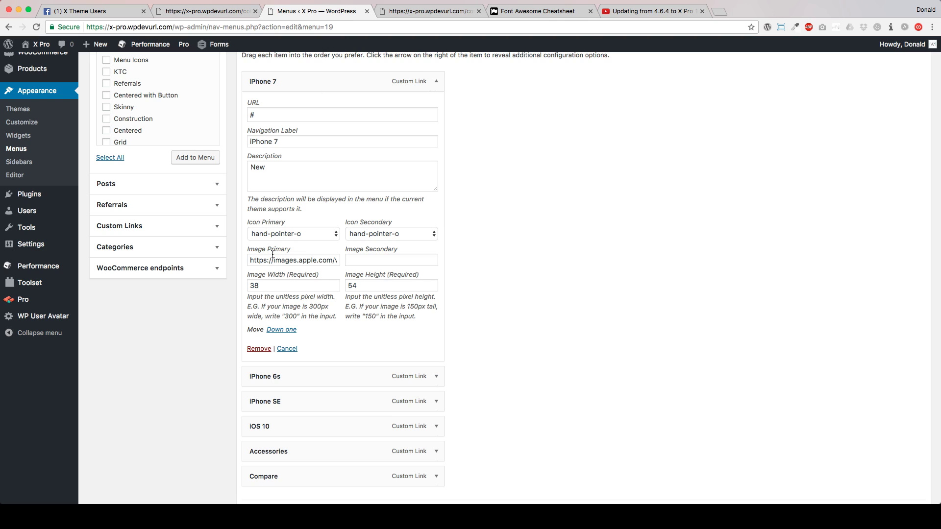
left_click_drag(251, 260, 340, 261)
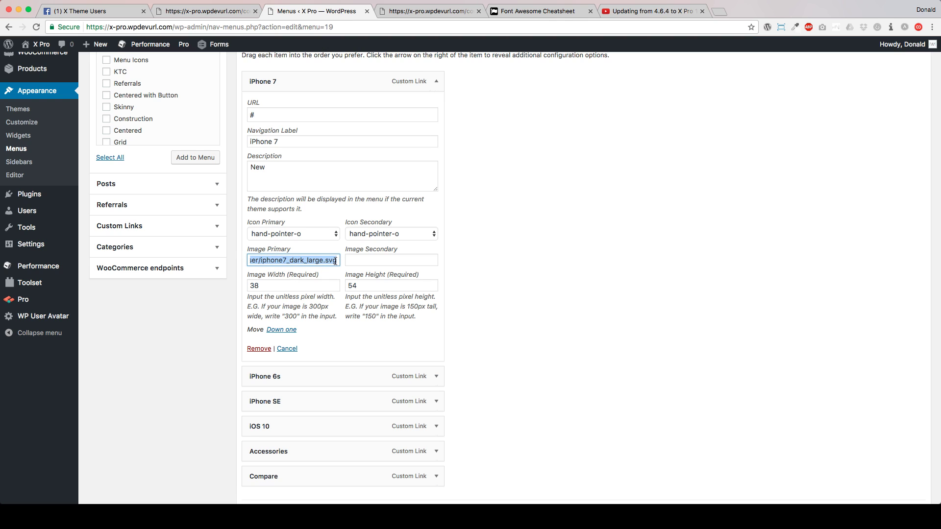
left_click(336, 262)
left_click(361, 260)
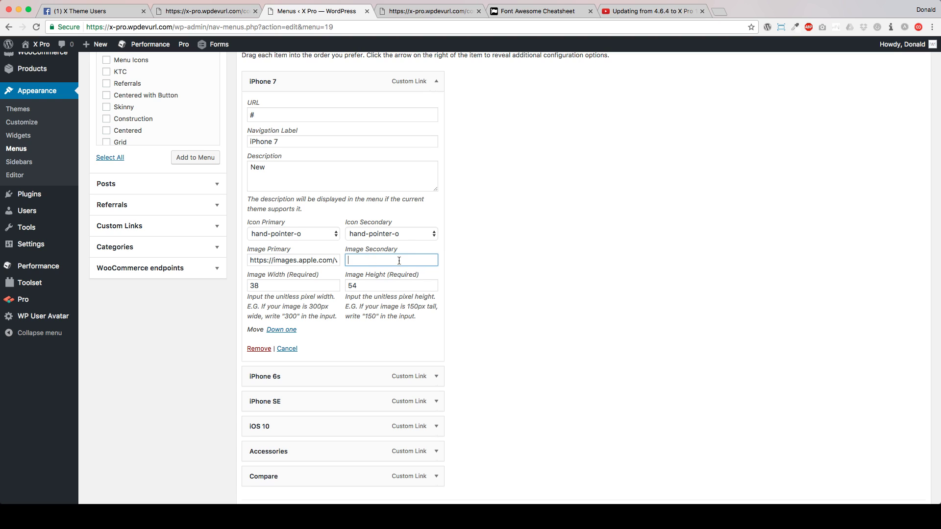
left_click_drag(269, 289, 252, 287)
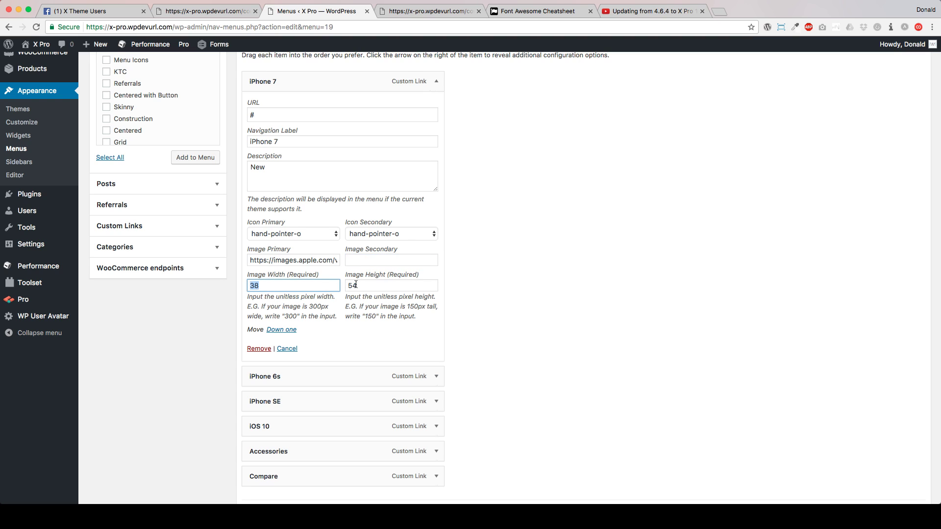
left_click_drag(371, 285, 349, 287)
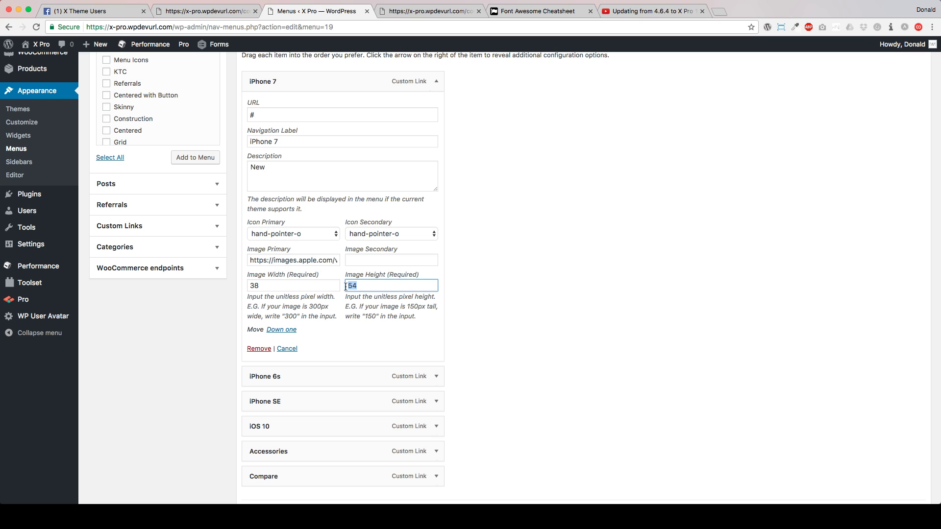
left_click(463, 287)
Expand the iPhone 6s and iOS 10 items and highlight their image URLs.
scroll(465, 318, "down", 3)
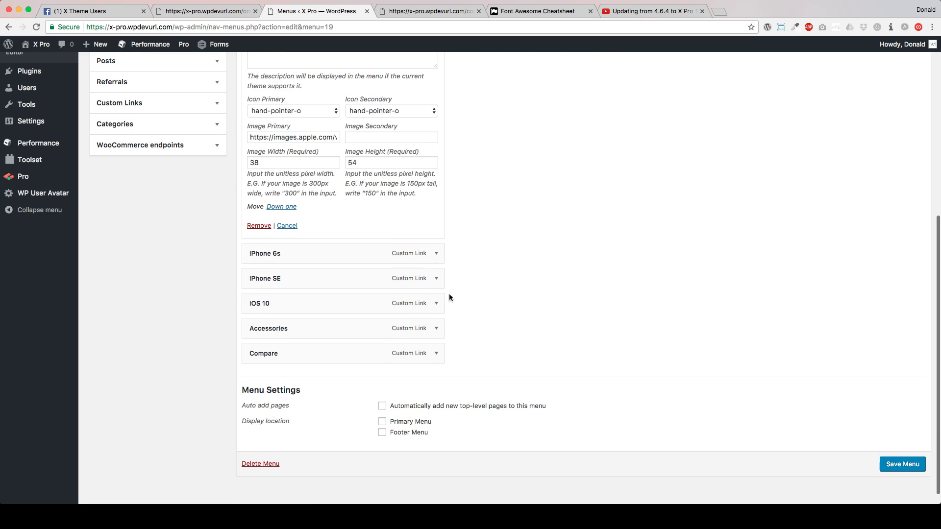
left_click(436, 253)
scroll(437, 265, "down", 3)
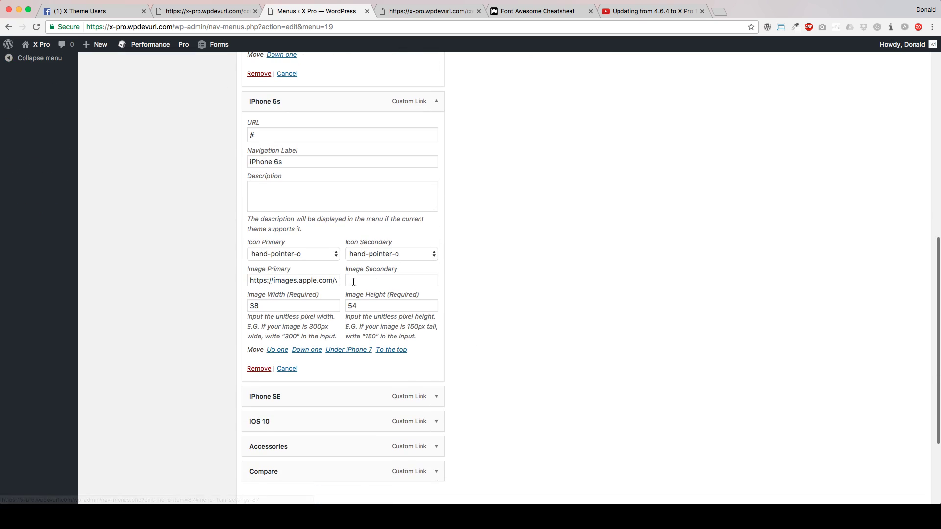
left_click_drag(250, 281, 350, 283)
scroll(537, 296, "down", 2)
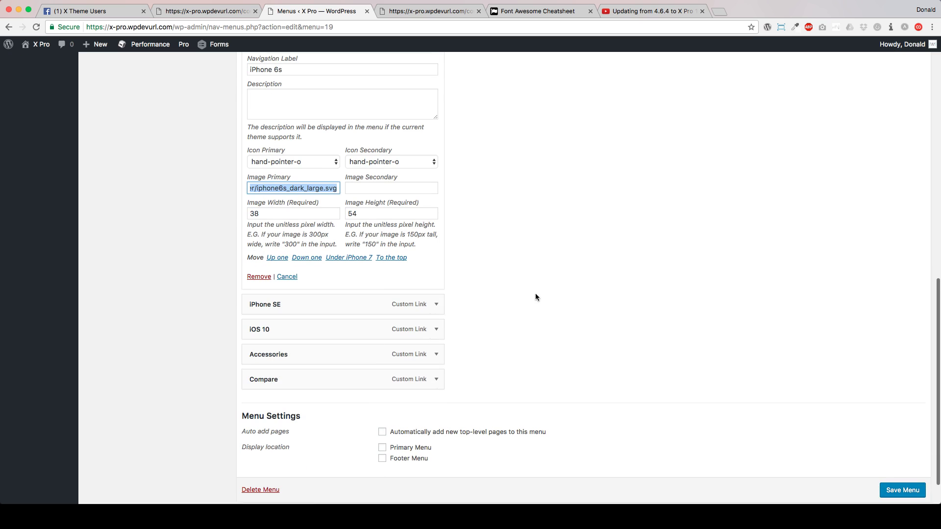
left_click(436, 333)
scroll(438, 336, "down", 5)
left_click_drag(251, 293, 368, 294)
scroll(429, 302, "down", 2)
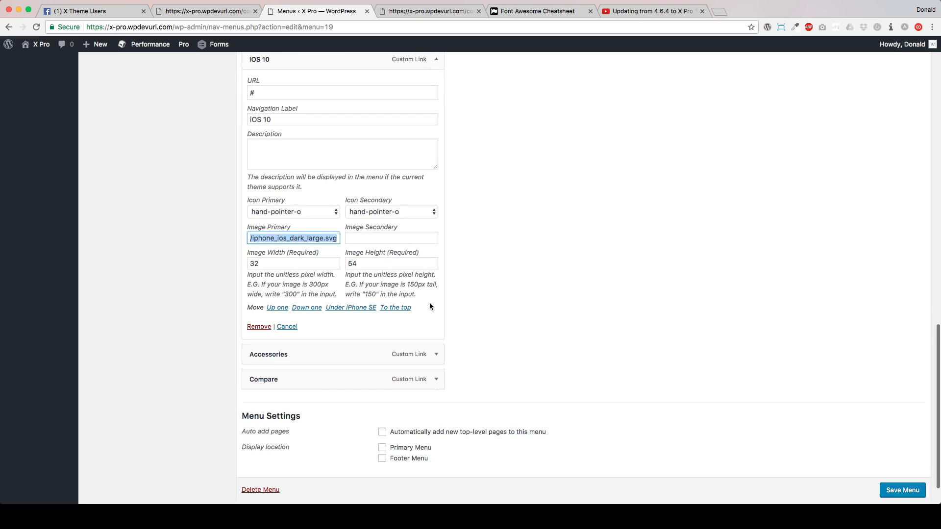
Expand the Accessories item, highlight its image field, then return to the header builder.
left_click(435, 316)
scroll(435, 316, "down", 4)
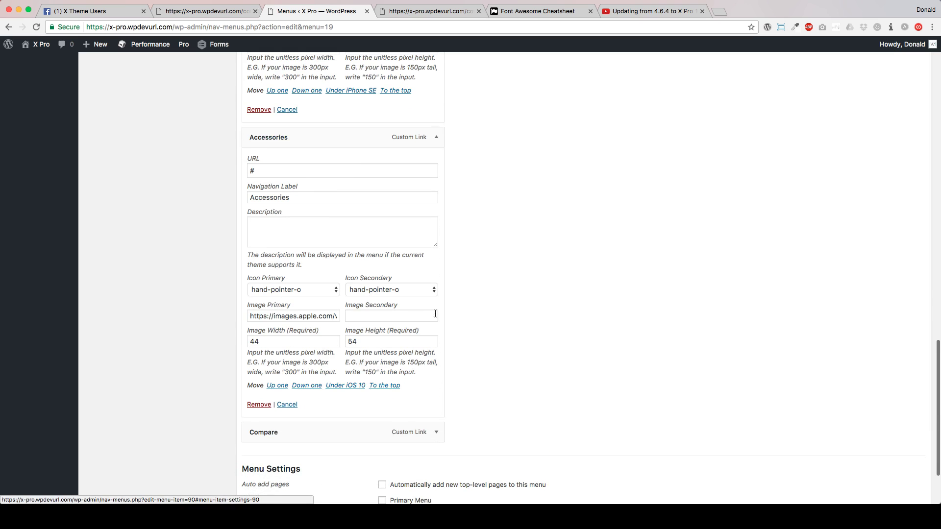
left_click_drag(300, 315, 355, 317)
scroll(496, 233, "up", 15)
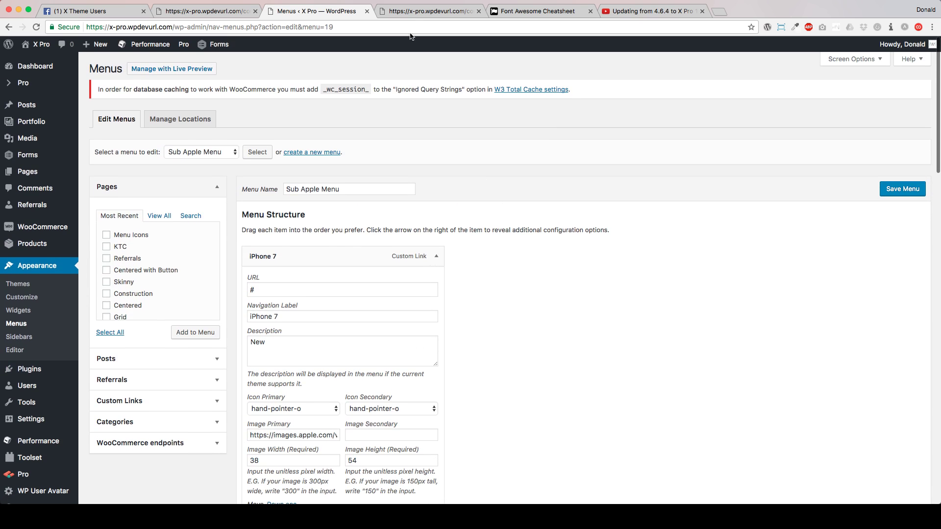
left_click(413, 11)
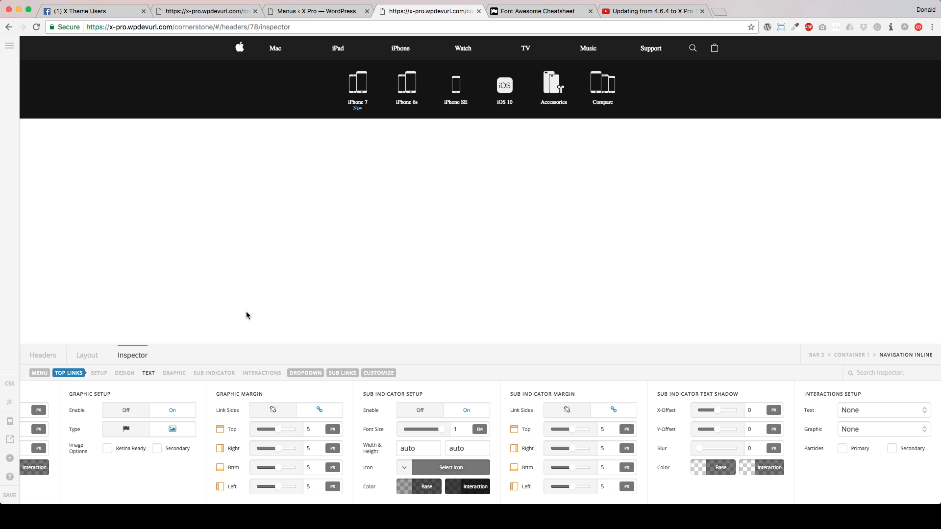
Compare Row and Column layouts for the top links, ending on Column with Wrap Children on.
left_click(99, 375)
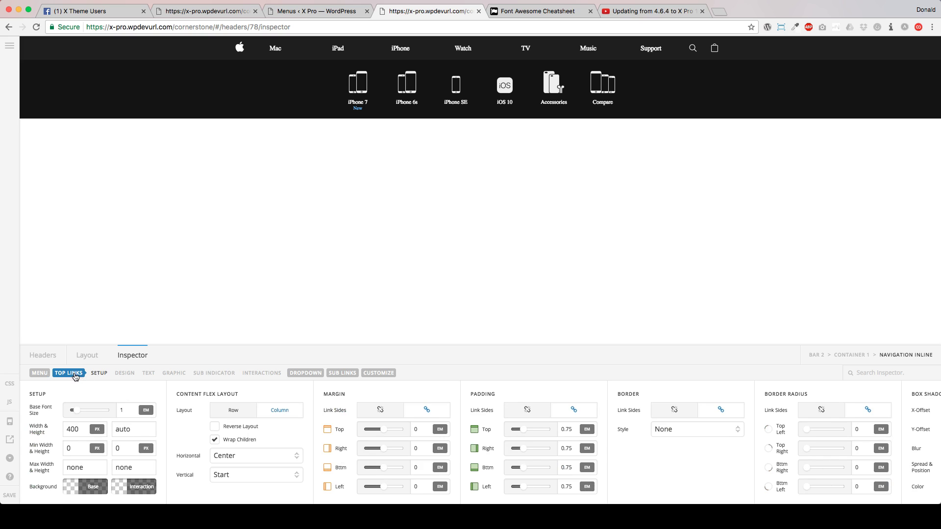
left_click(233, 411)
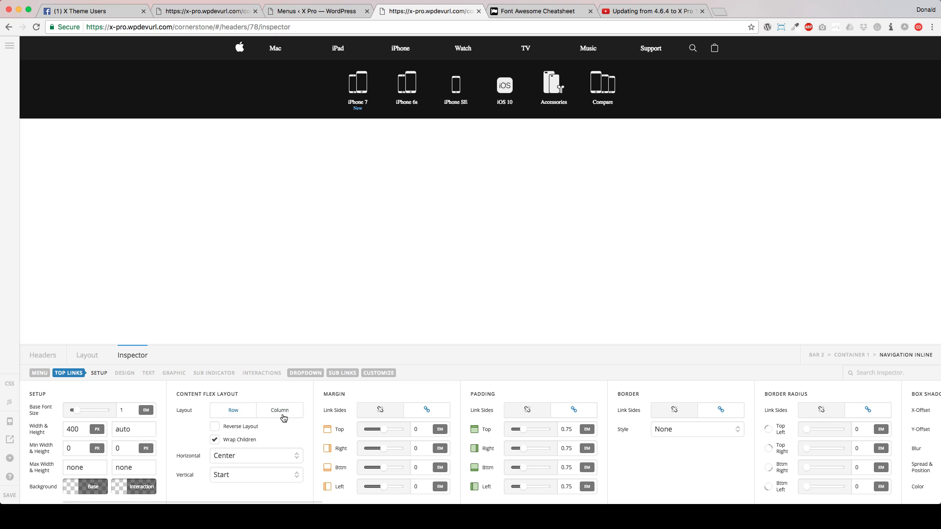
left_click(283, 415)
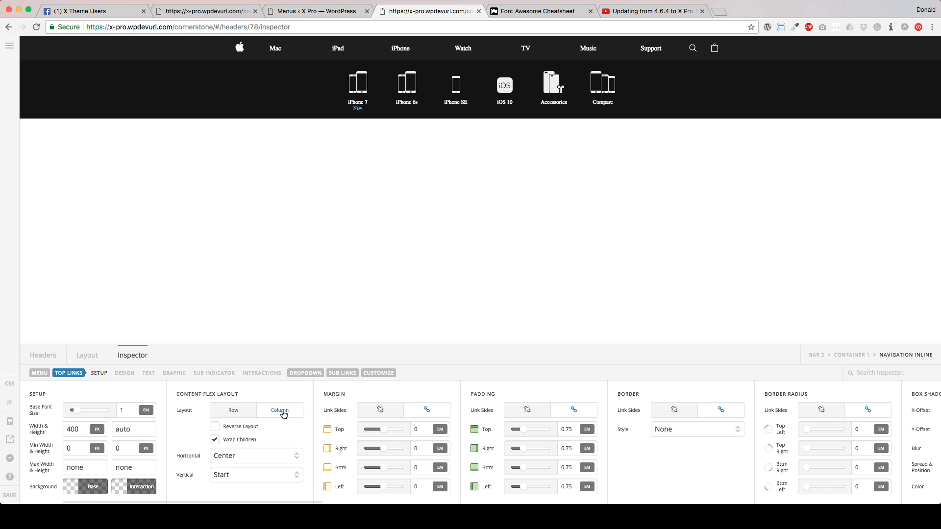
left_click(216, 440)
left_click(245, 416)
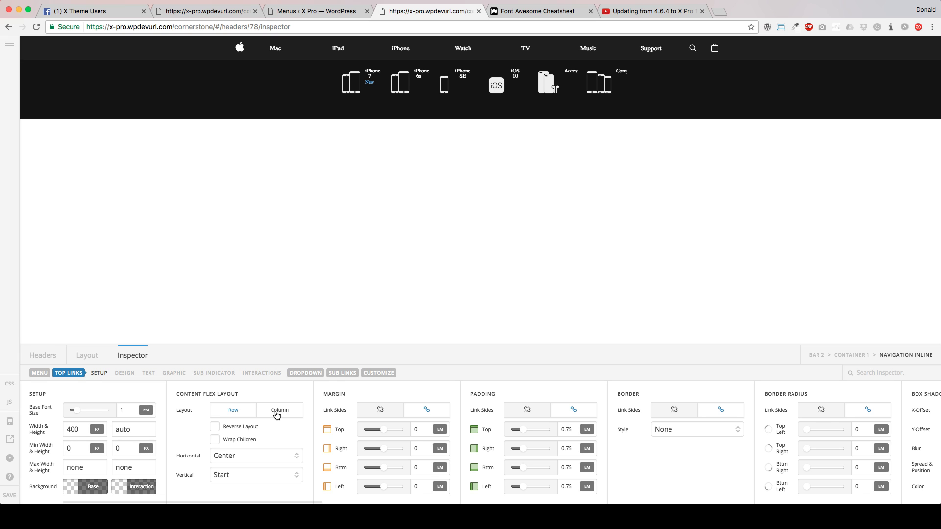
left_click(277, 416)
left_click(214, 439)
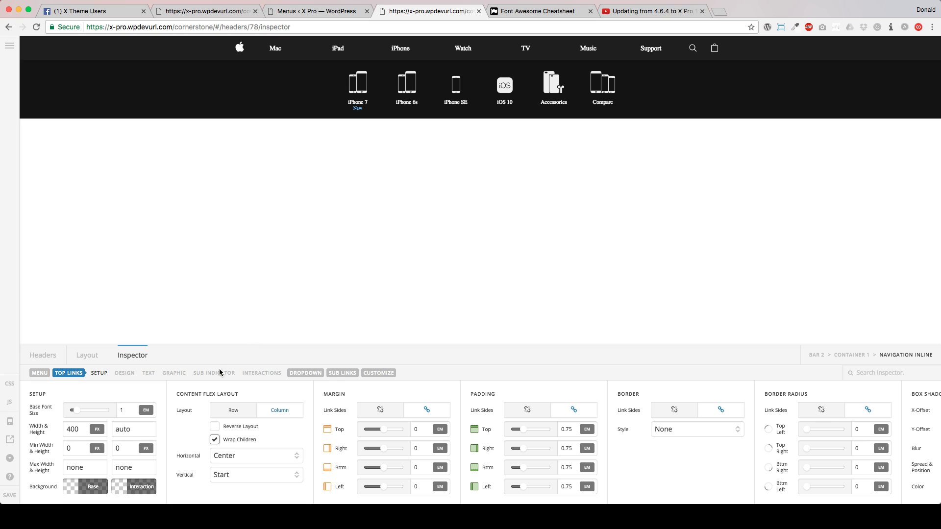
left_click(243, 413)
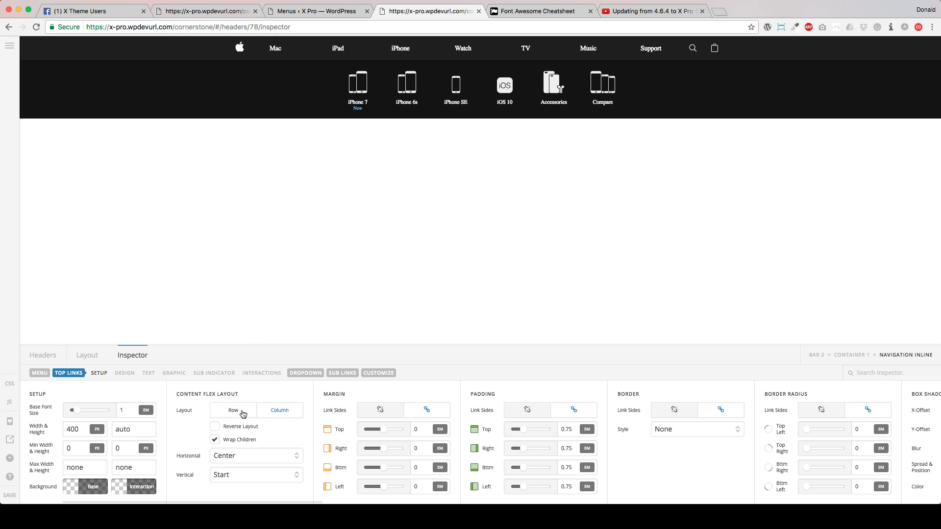
left_click(283, 413)
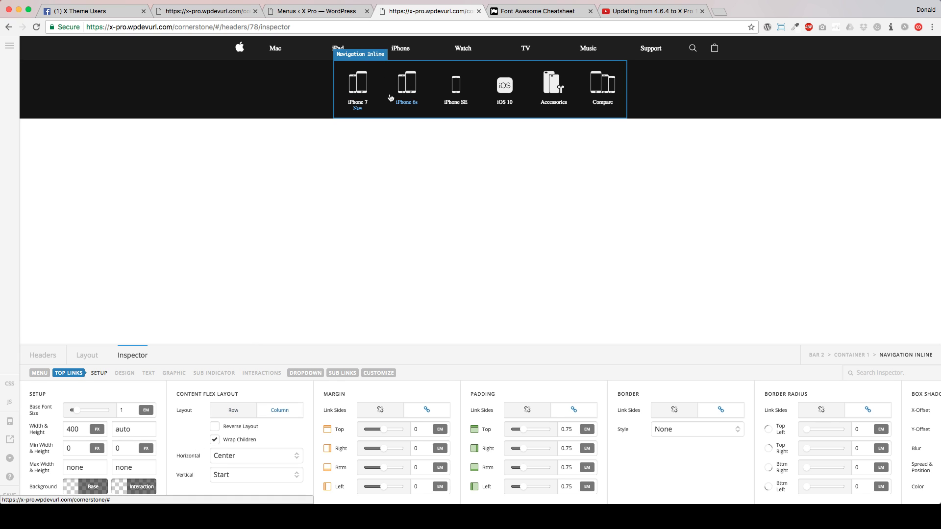